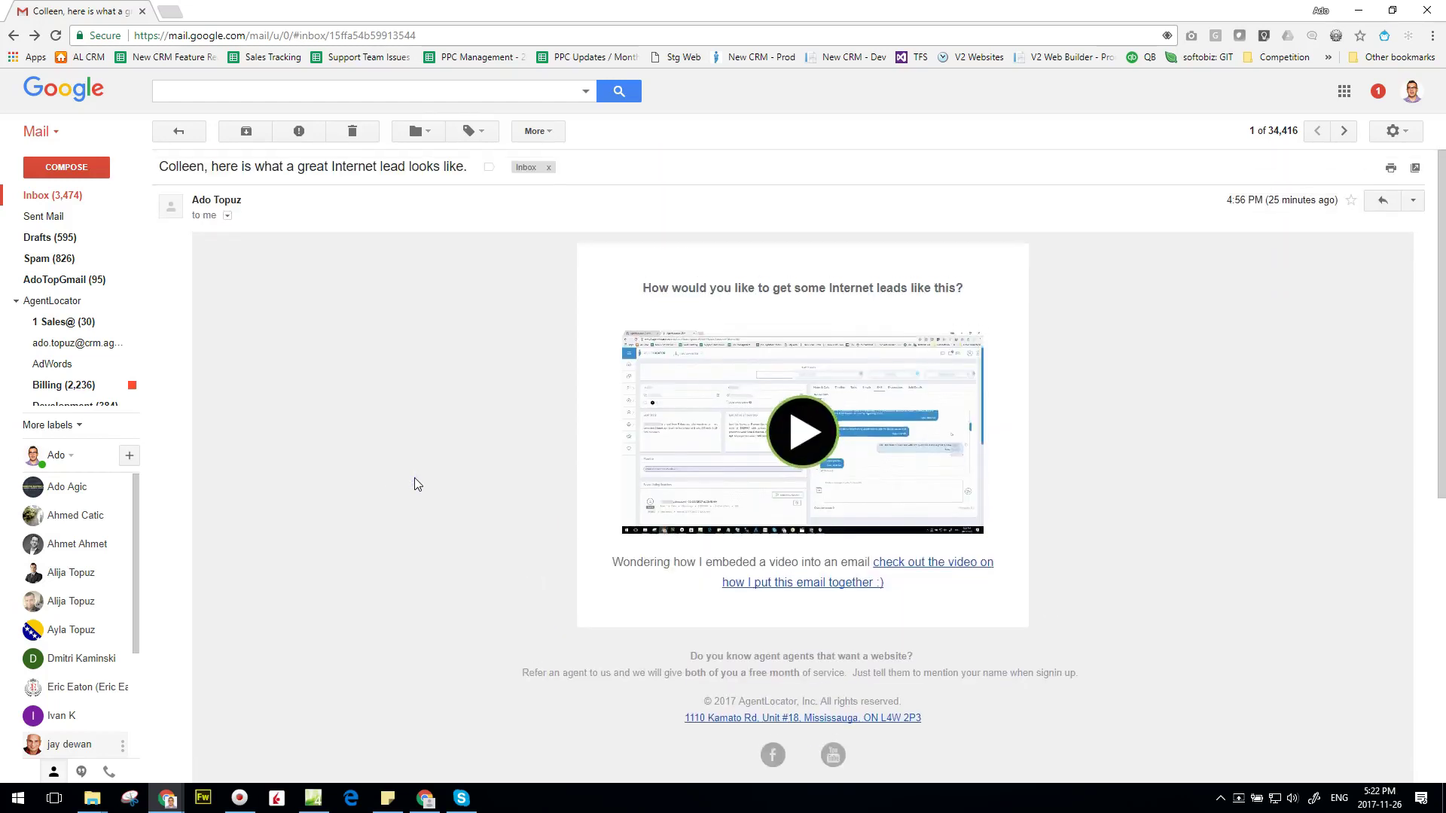
- Leave the sample lead email in Gmail for the AgentLocator client video on YouTube
left_click(409, 482)
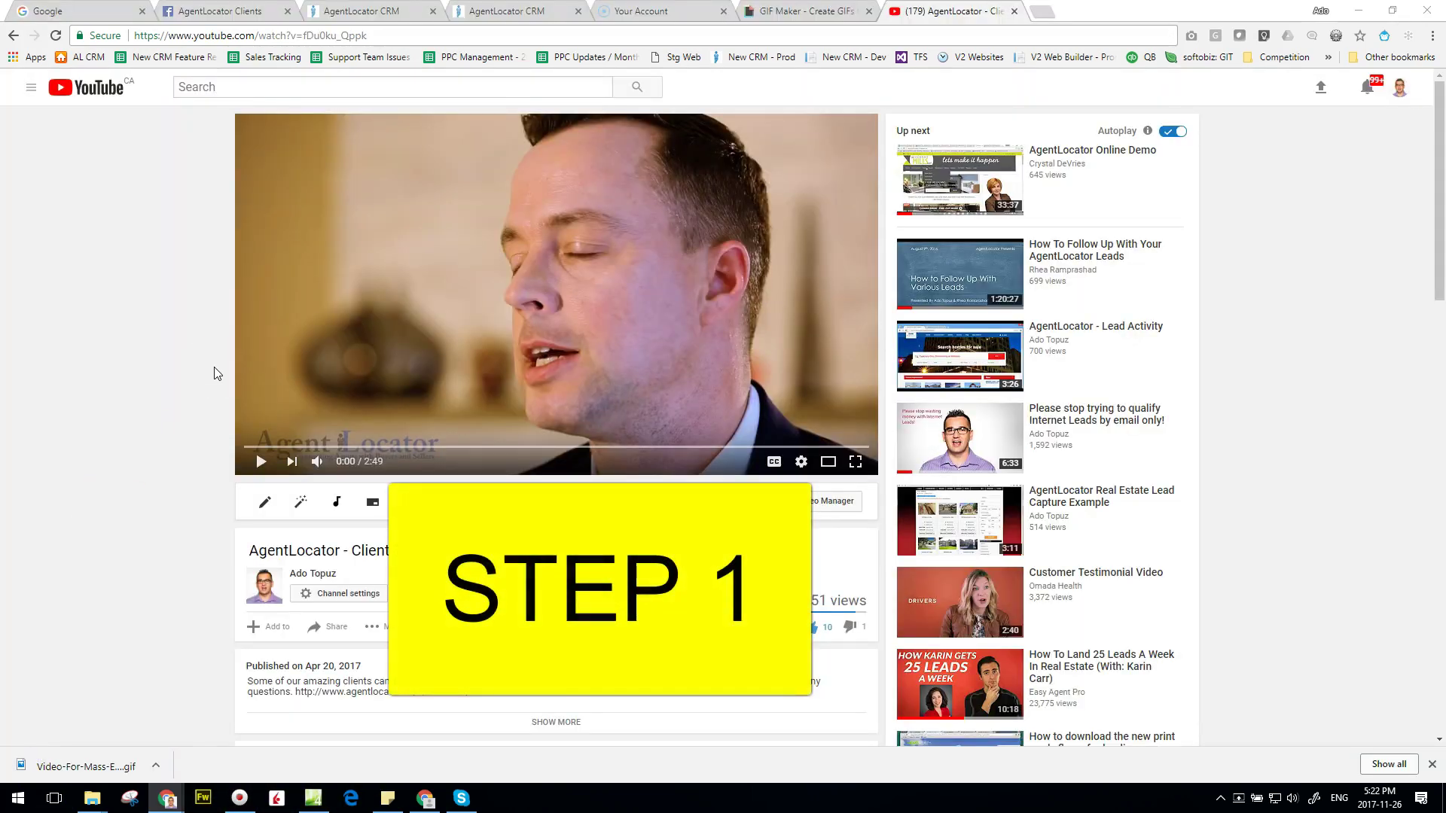
- Copy the testimonial video's full YouTube URL from the address bar, then go to Giphy's GIF Maker
left_click(335, 36)
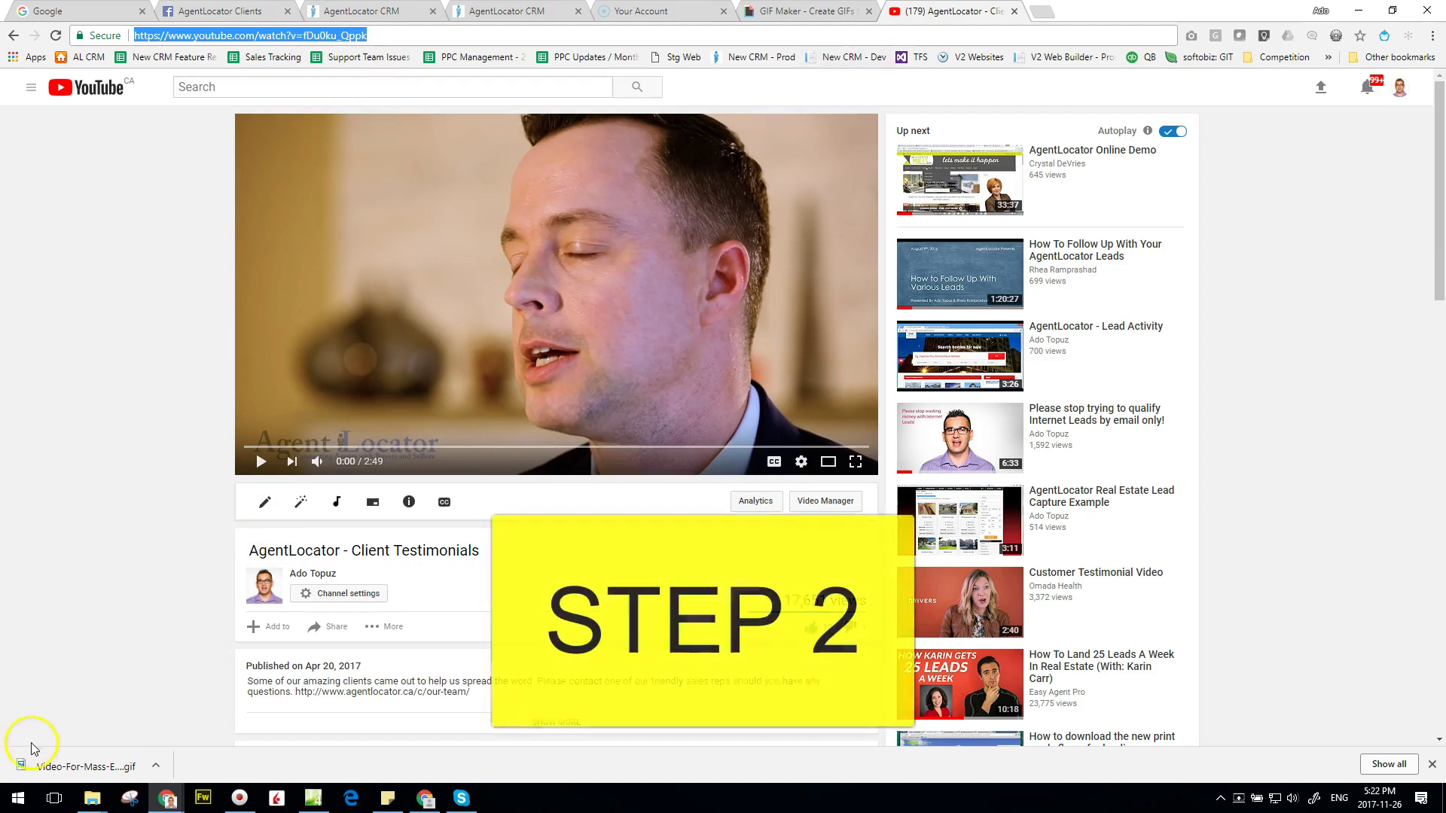
key("ctrl+shift+Tab")
- Paste the copied YouTube link into GIF Maker to load the testimonial video for trimming
left_click(230, 38)
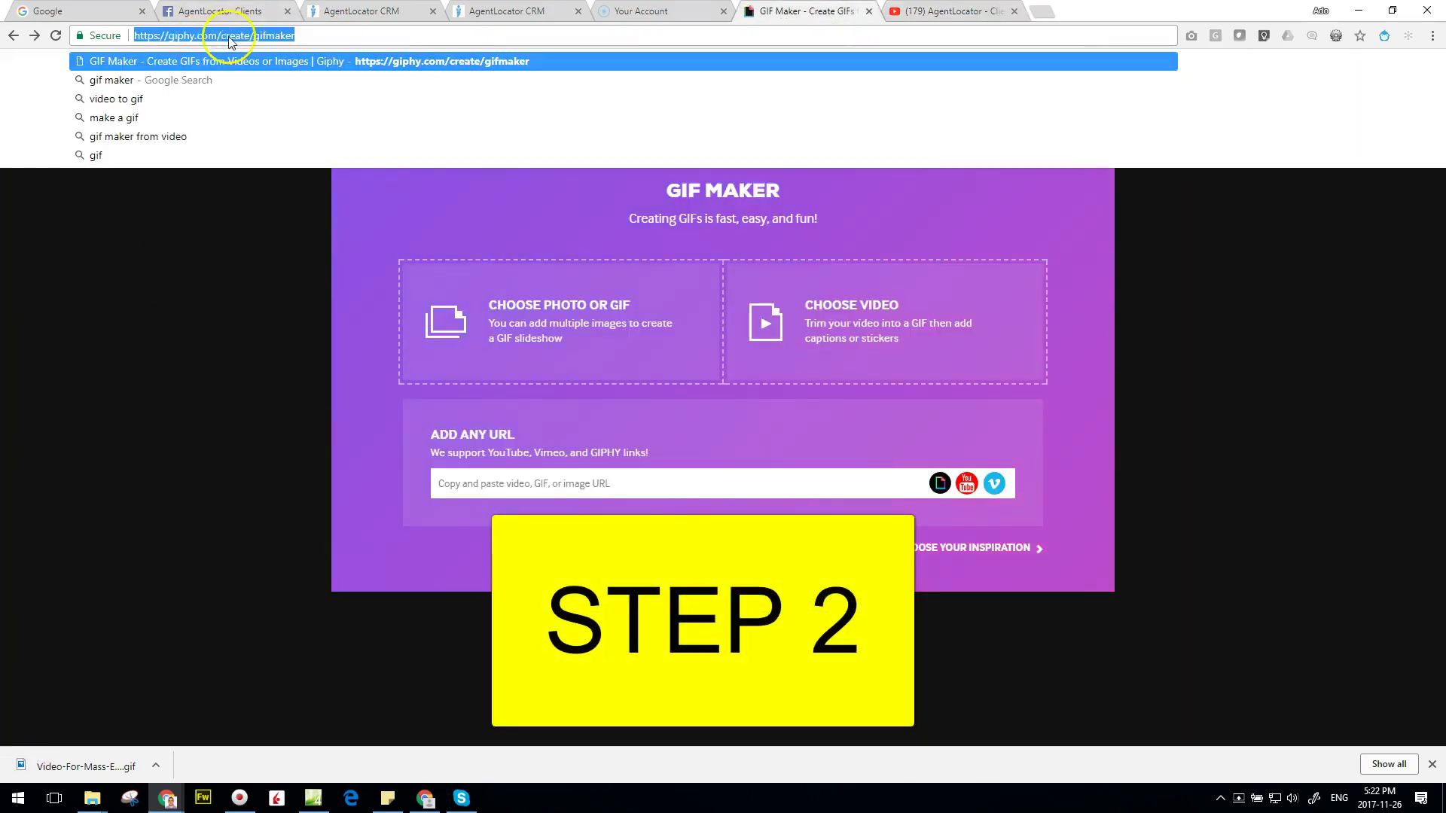
left_click(164, 309)
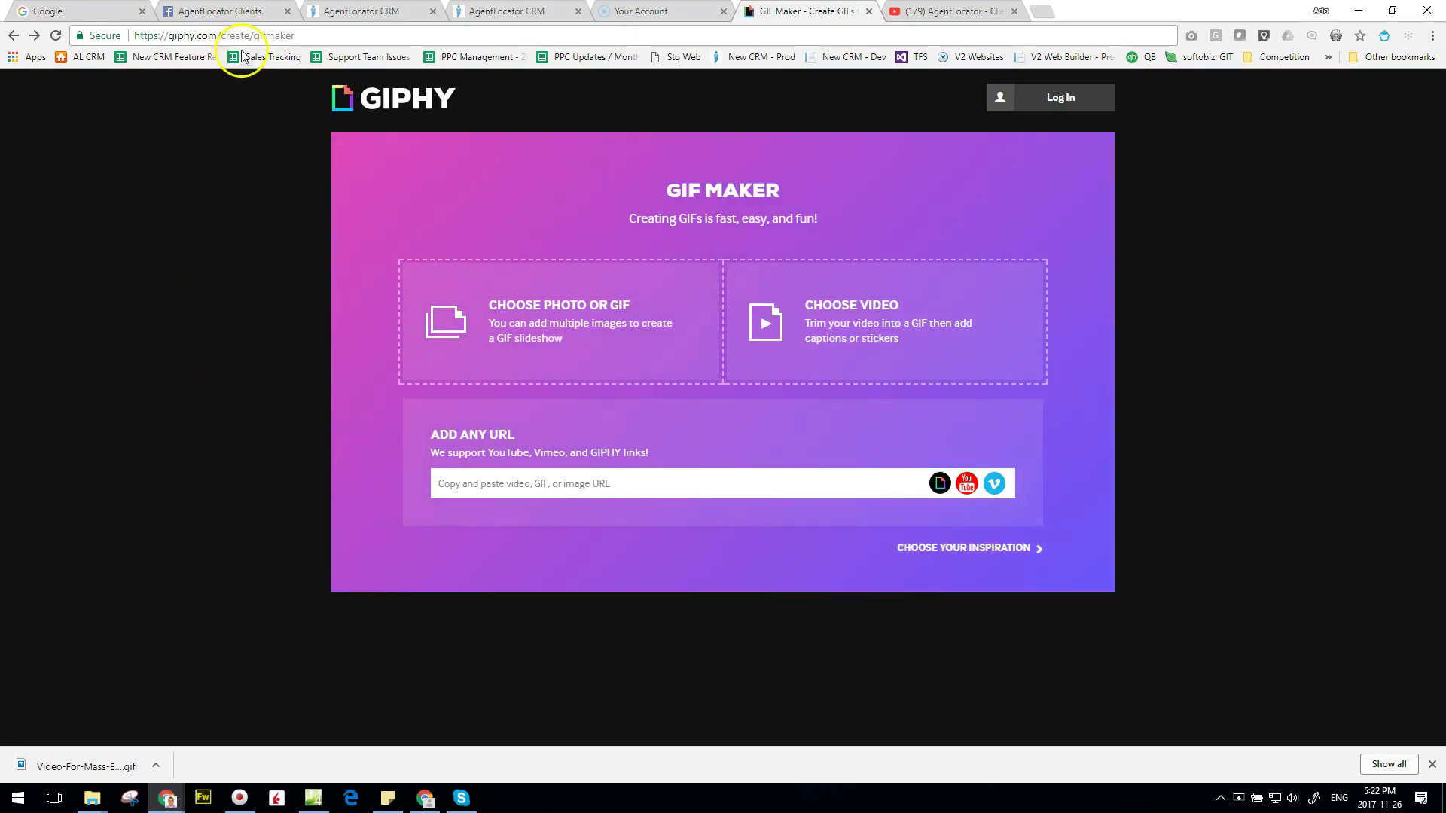
left_click(257, 35)
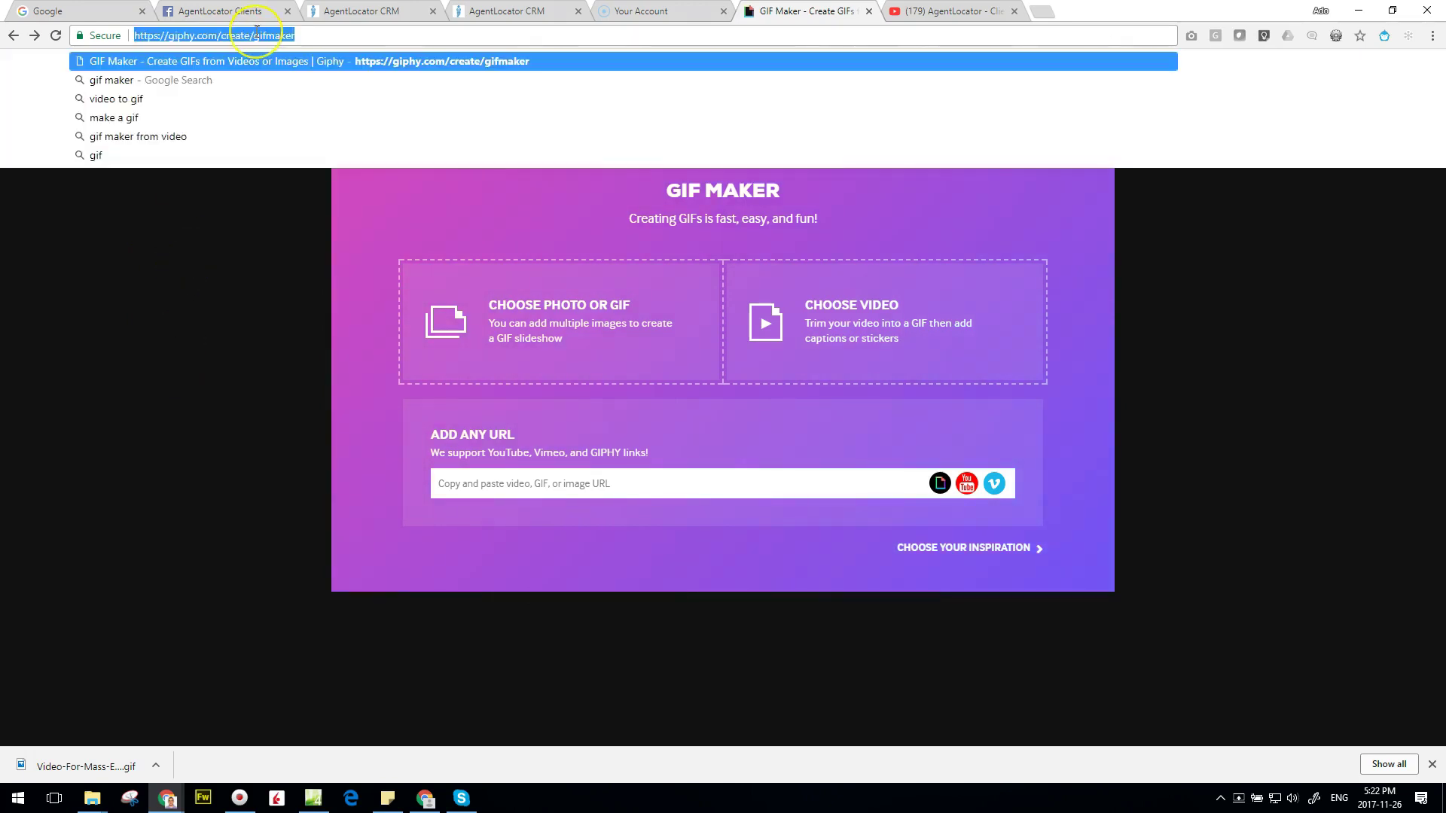
left_click(156, 305)
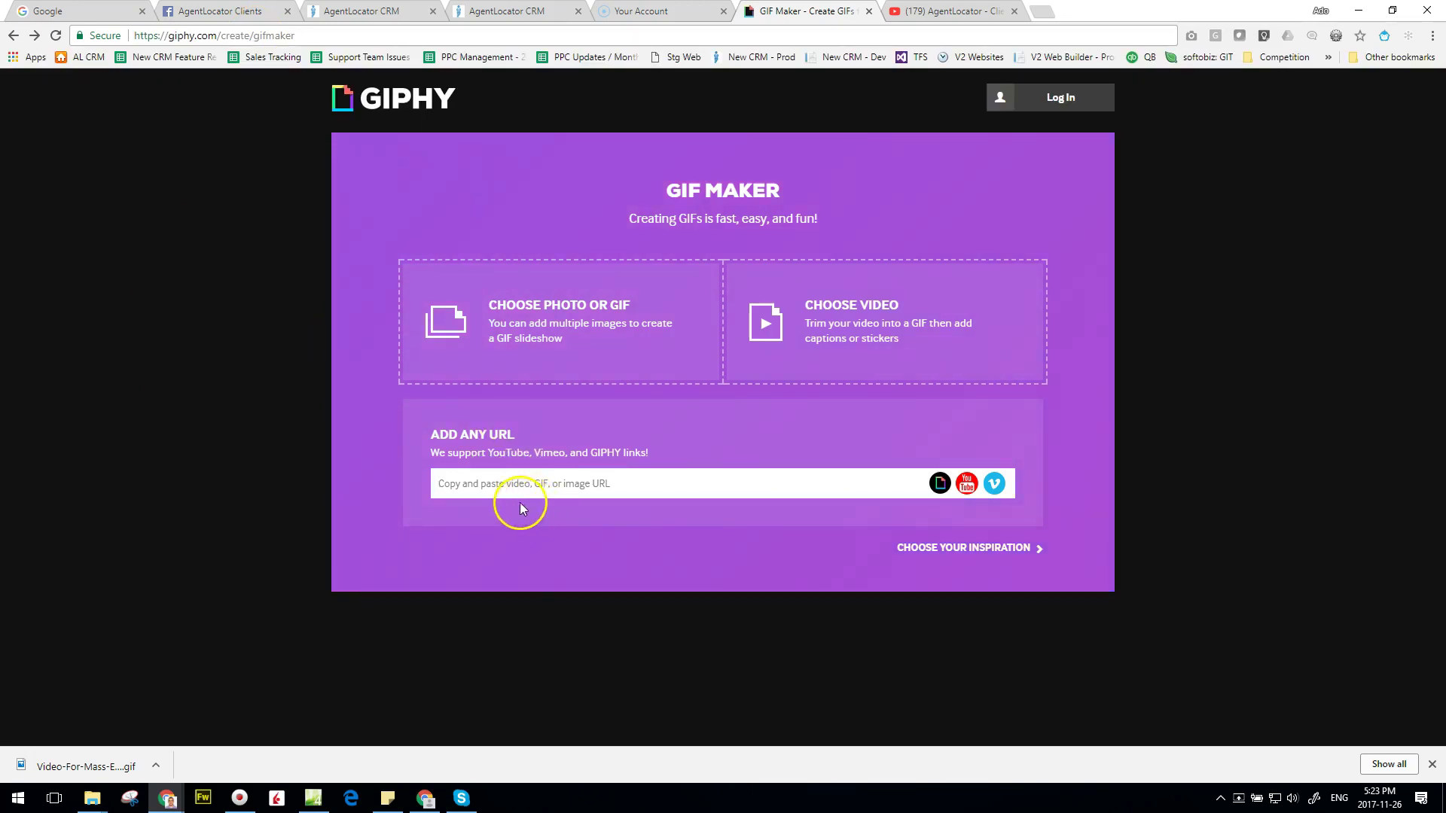
key("ctrl+v")
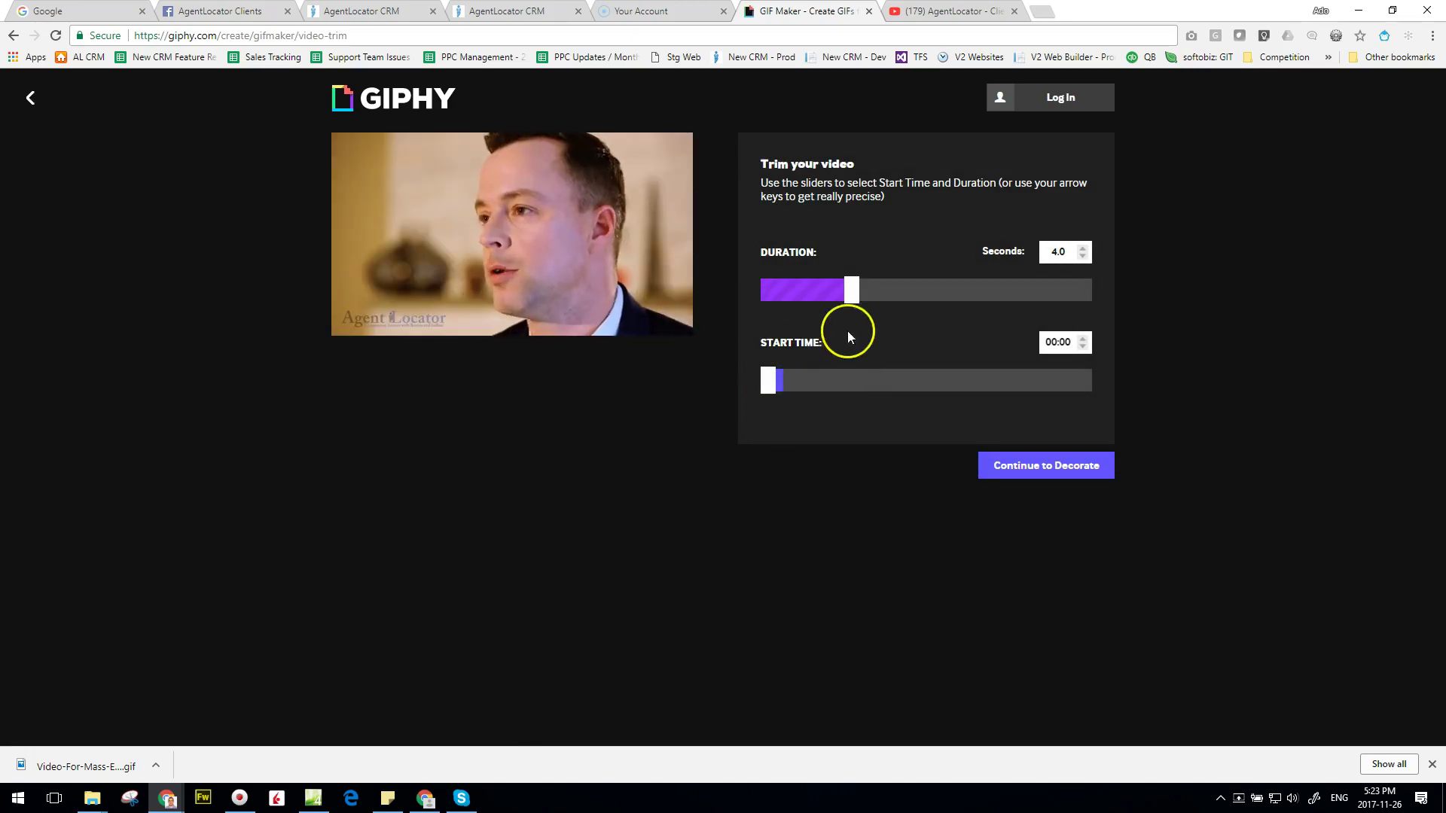
- Trim the GIF to 6.1 seconds starting at 00:00 and continue to Decorate
left_click_drag(850, 290, 896, 292)
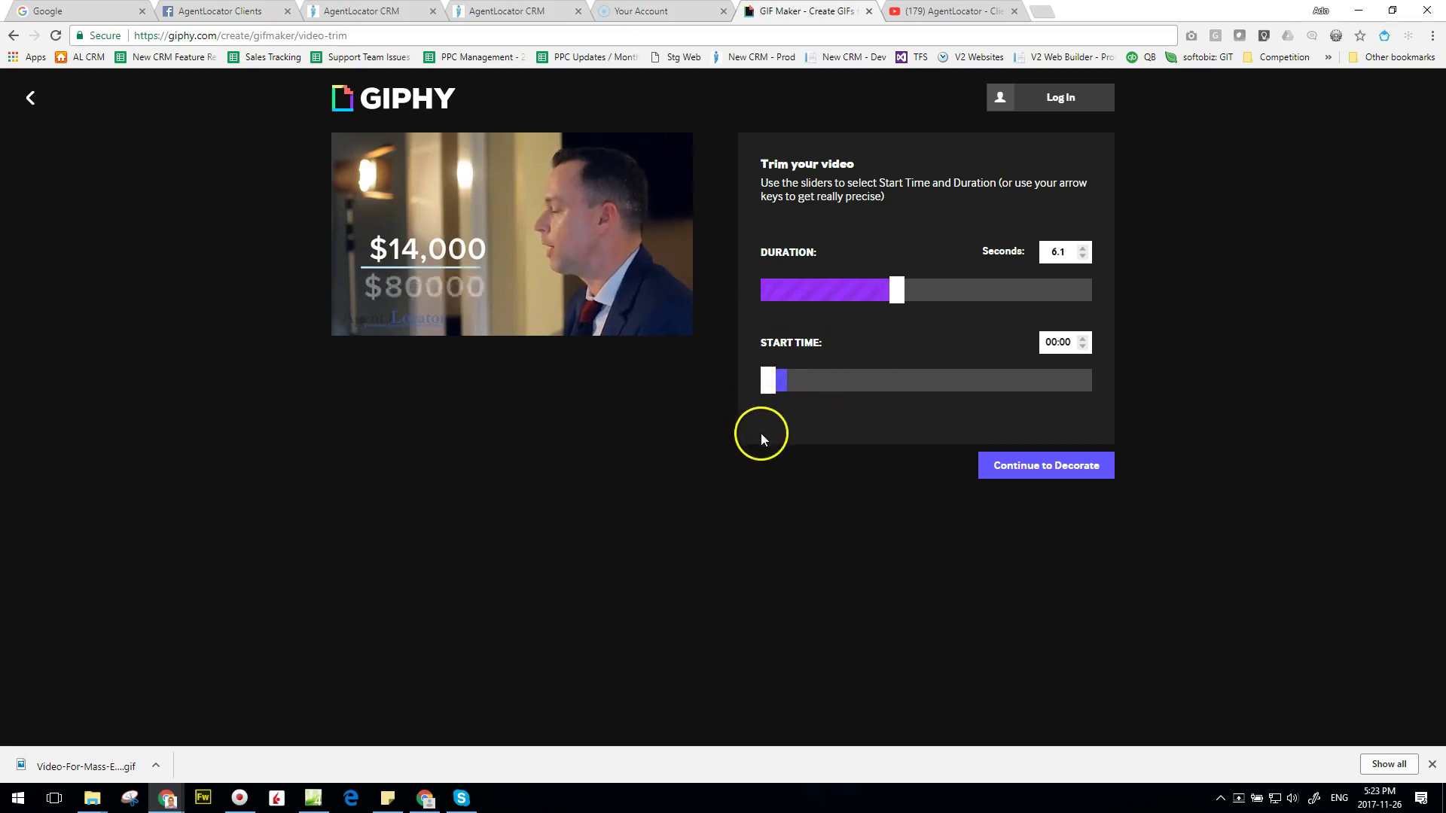
mouse_move(768, 384)
left_mouse_down()
mouse_move(880, 389)
mouse_move(753, 387)
left_mouse_up()
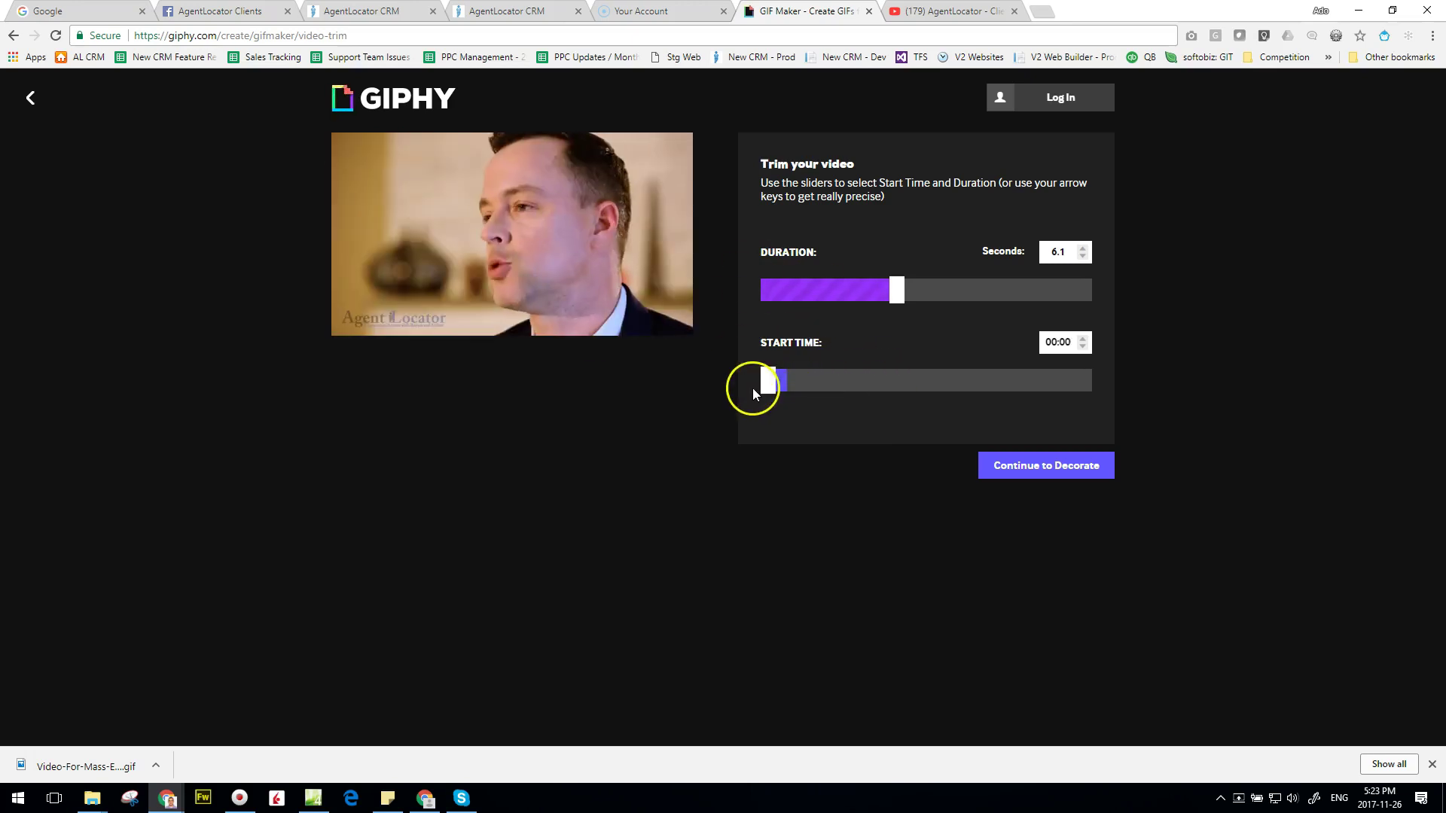
left_click(1062, 463)
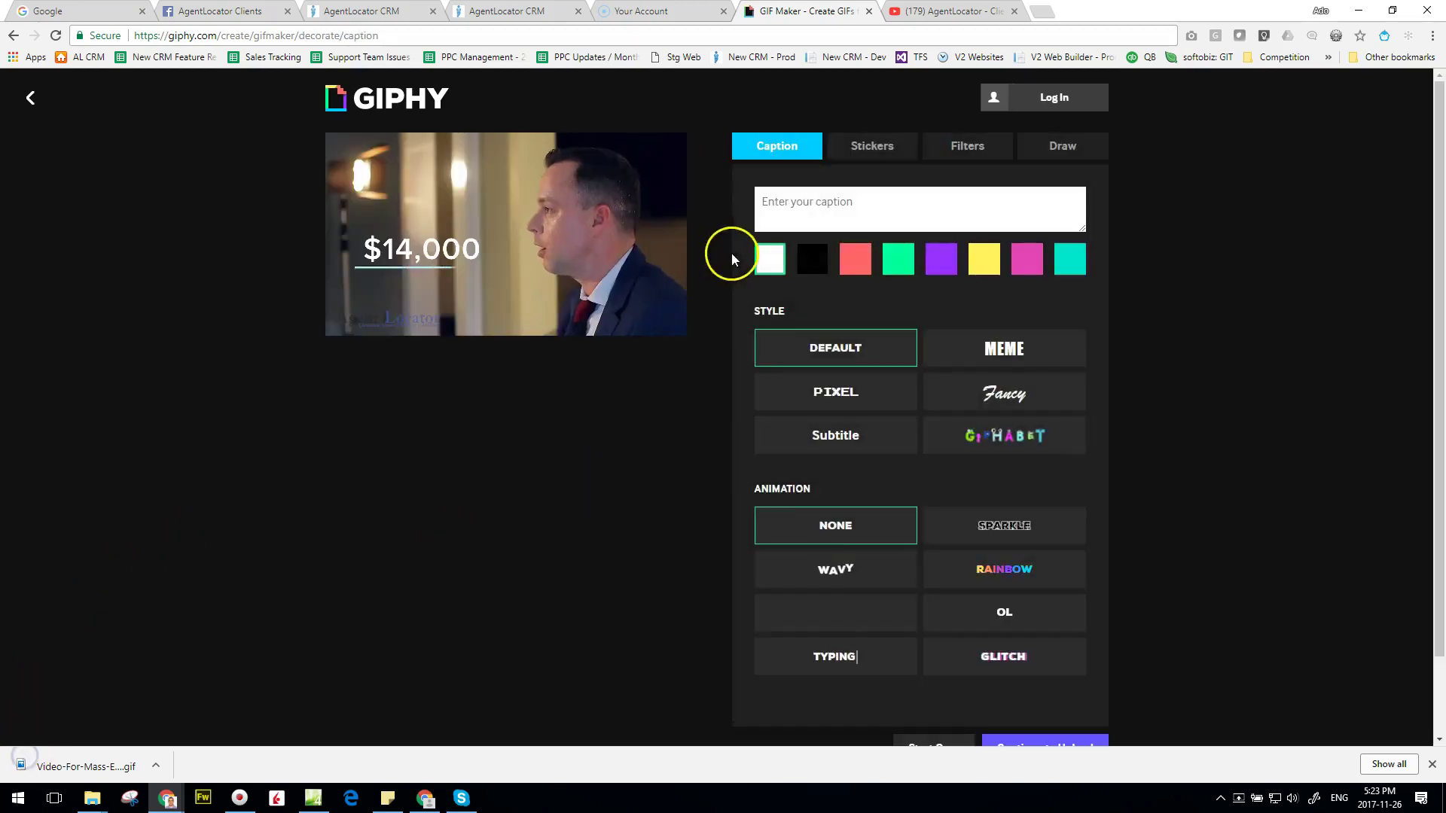
- Search stickers for 'play', add a smaller play-button sticker to the clip, and upload the GIF
left_click(872, 145)
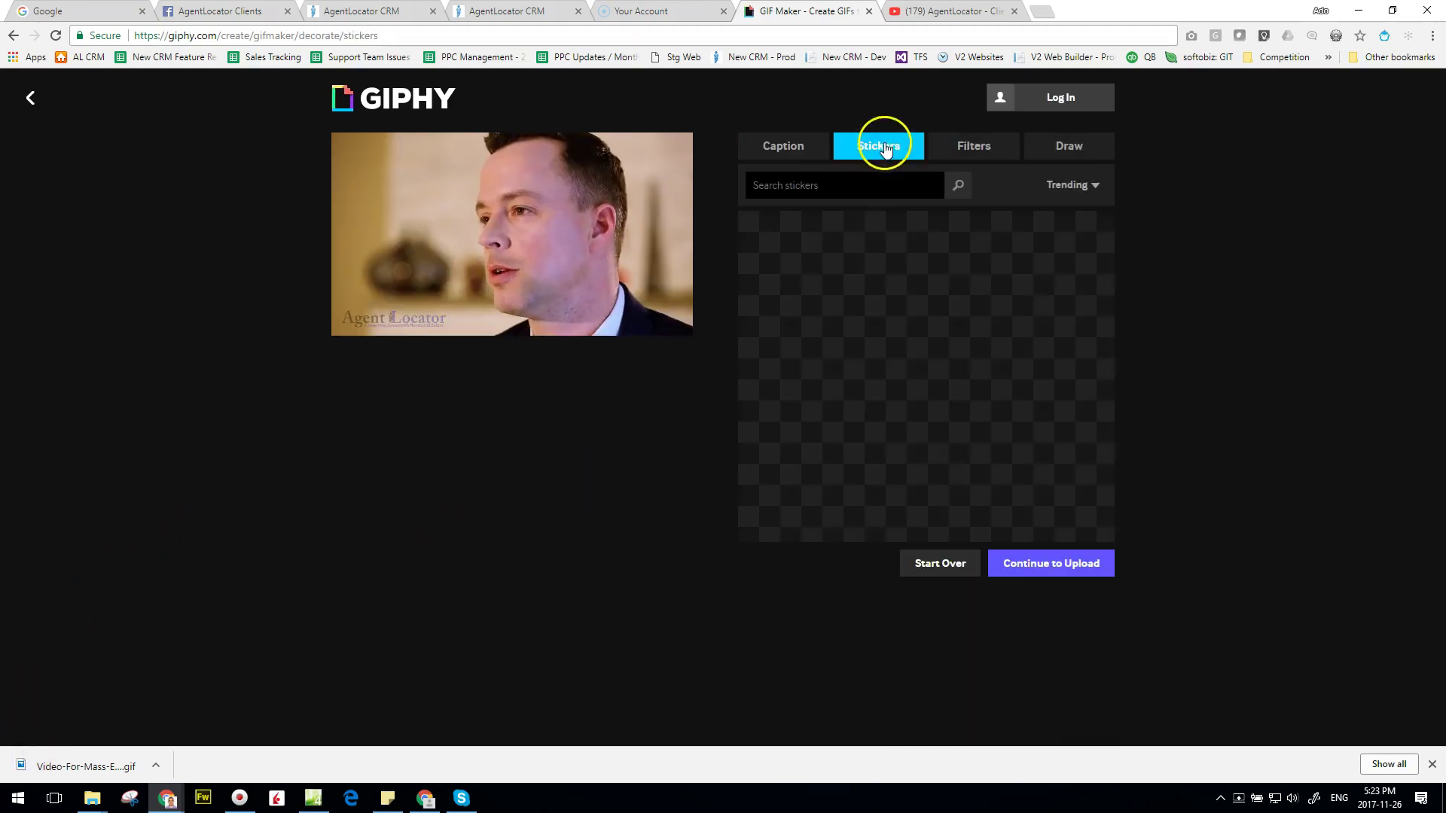
type("play")
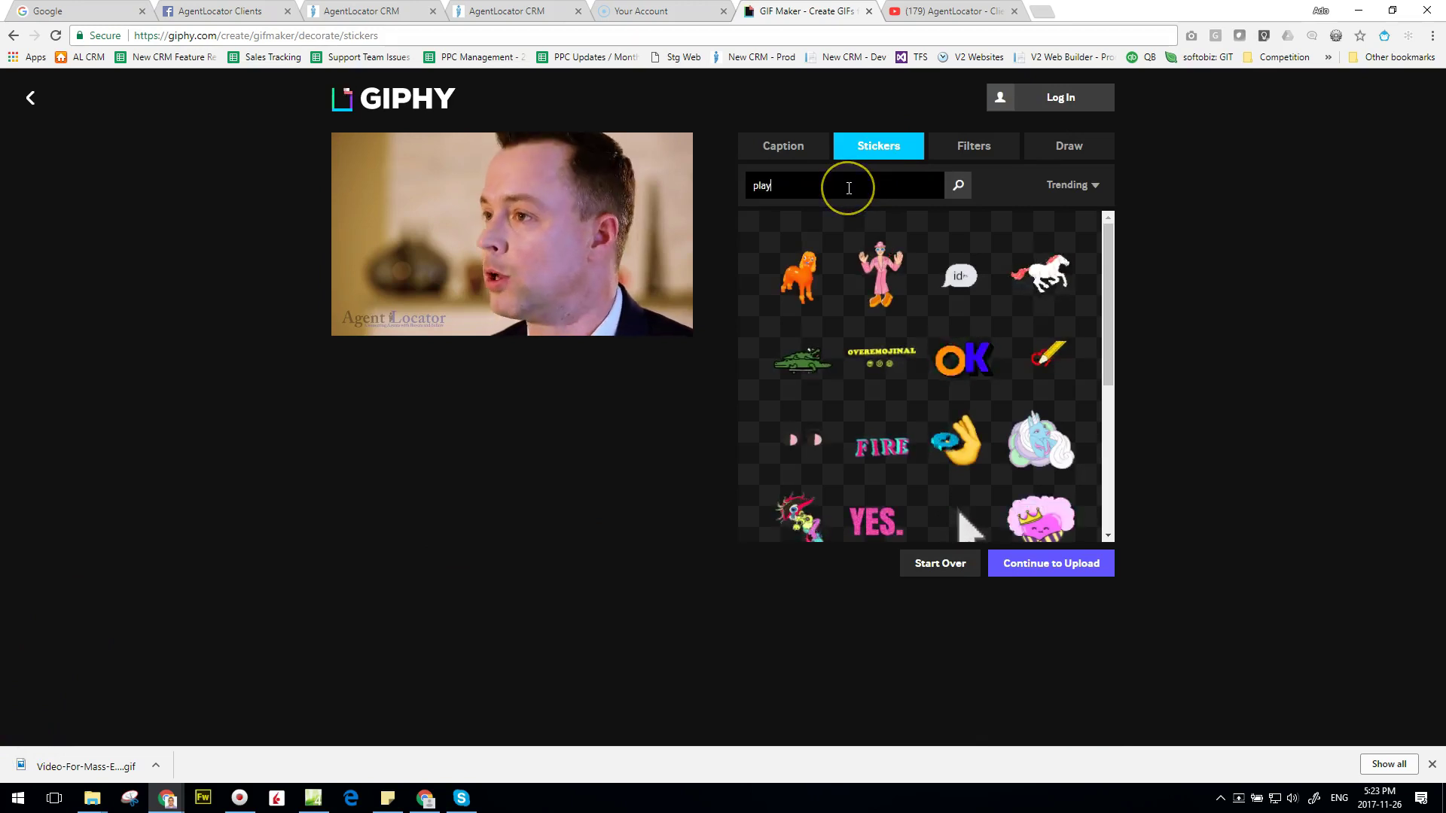
left_click(958, 185)
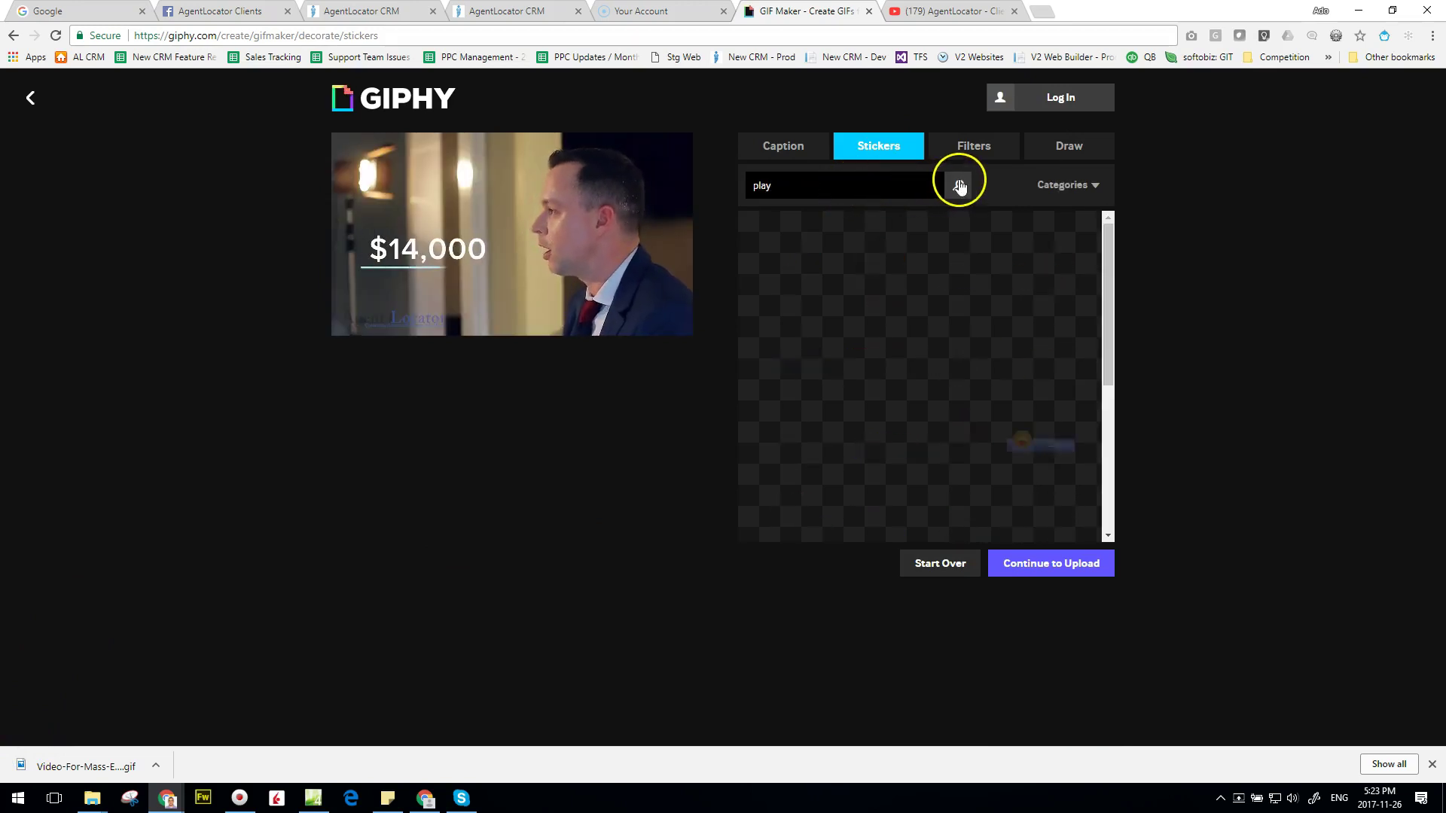
scroll(858, 279, "down", 1)
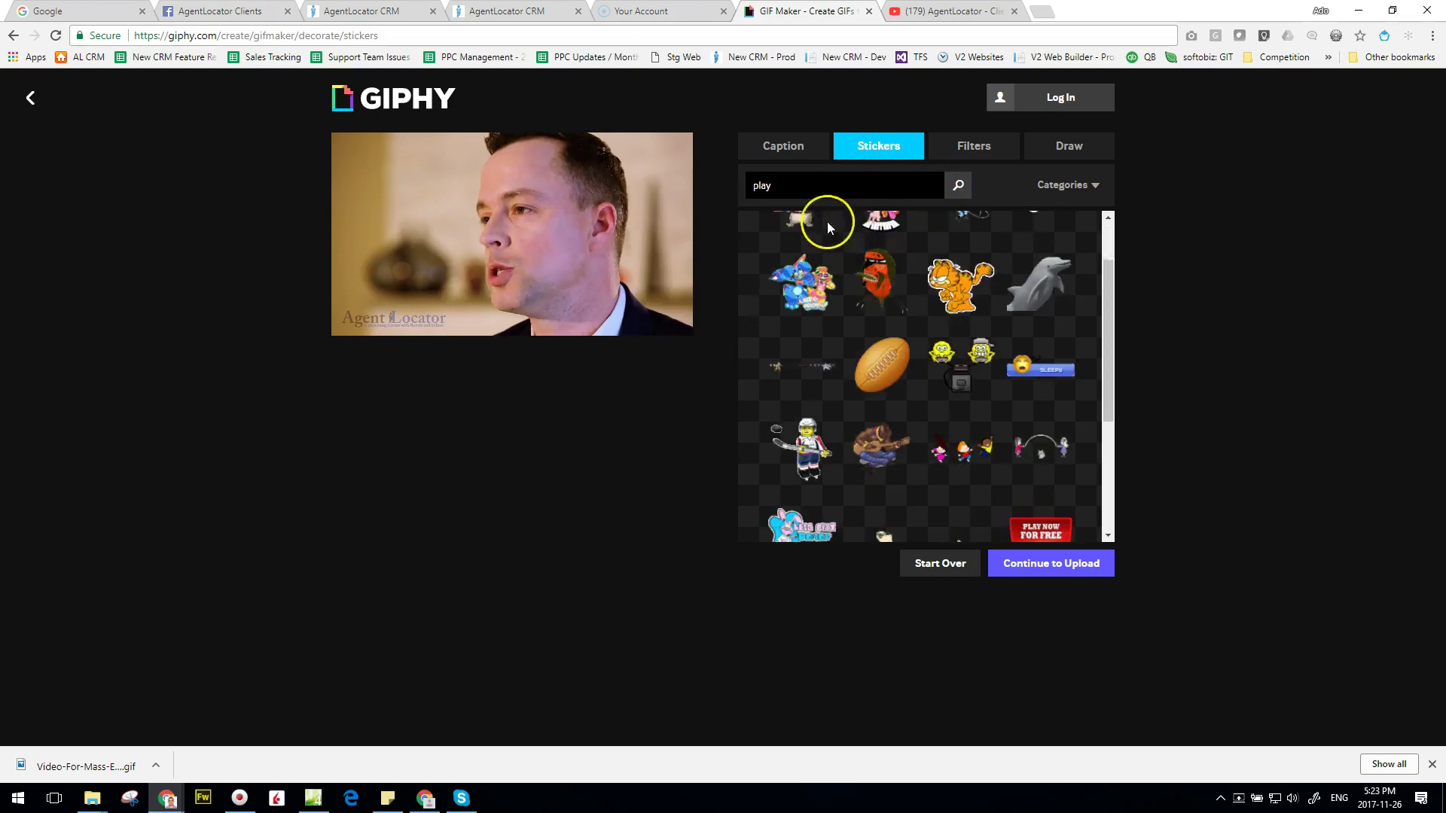
scroll(871, 358, "down", 2)
scroll(871, 358, "down", 3)
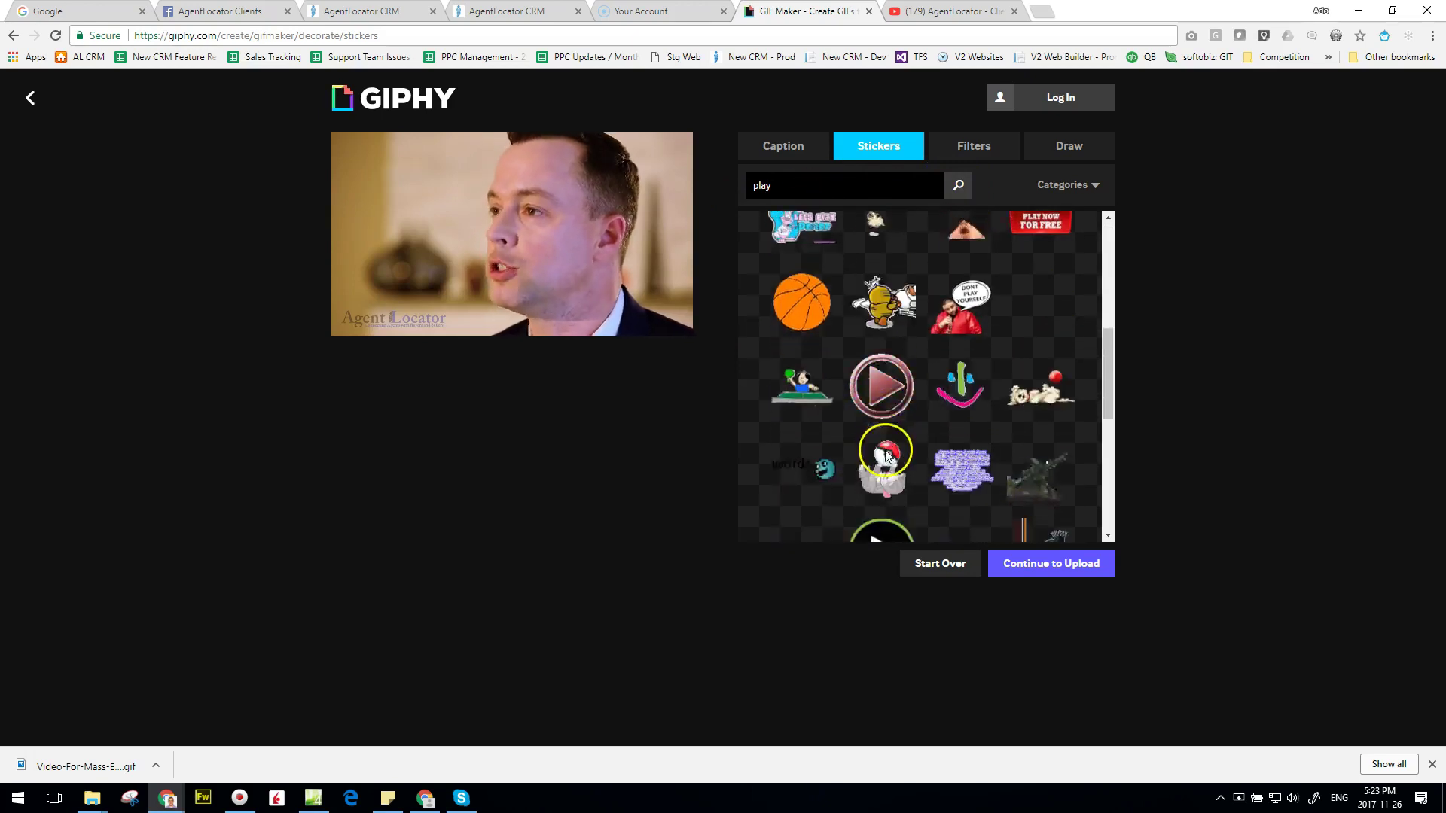
left_click(885, 494)
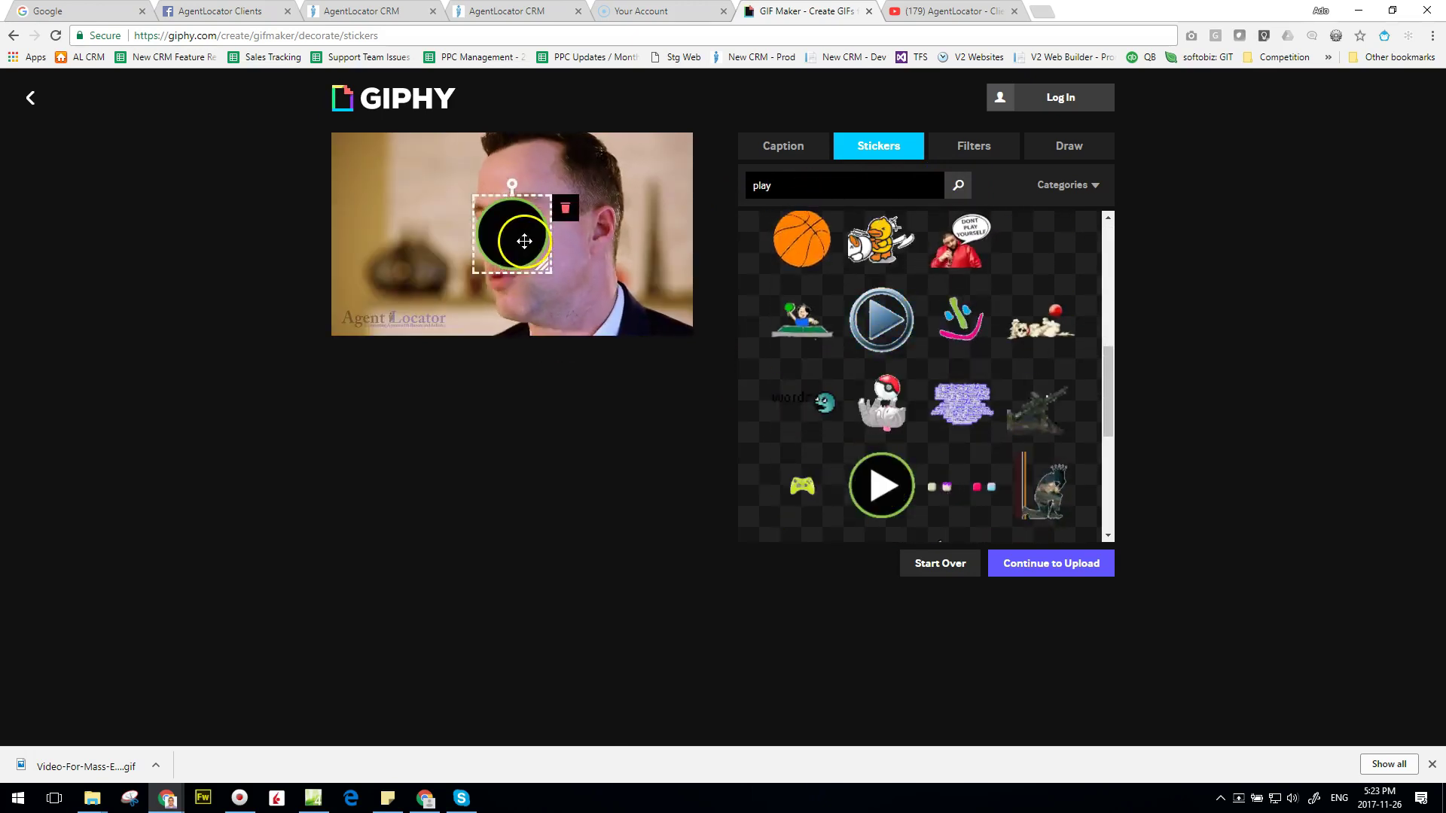
left_click_drag(539, 261, 528, 254)
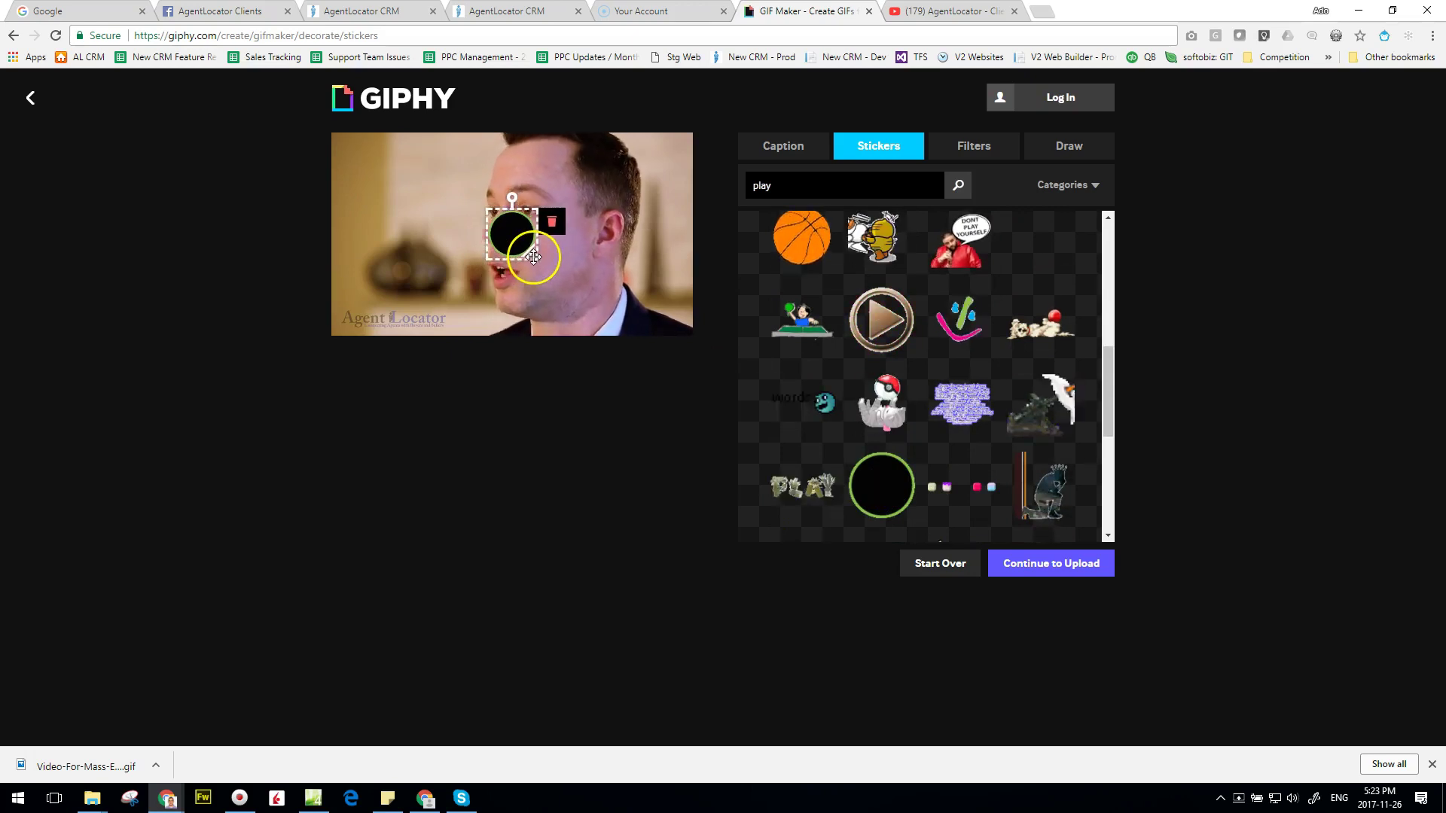
left_click(1058, 565)
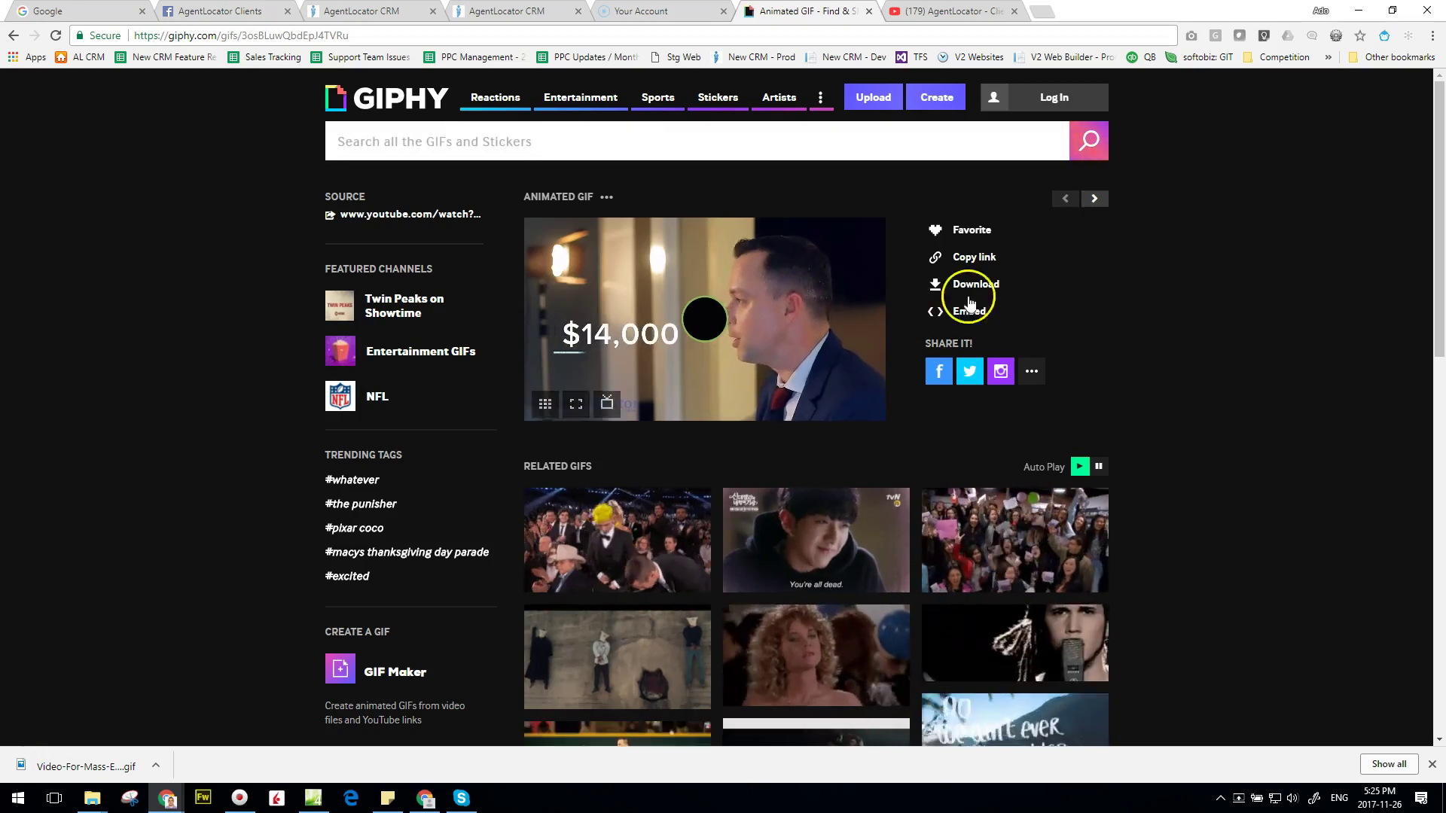
- Copy the uploaded GIF's direct GIF Link to the clipboard and return to the CRM leads
left_click(976, 257)
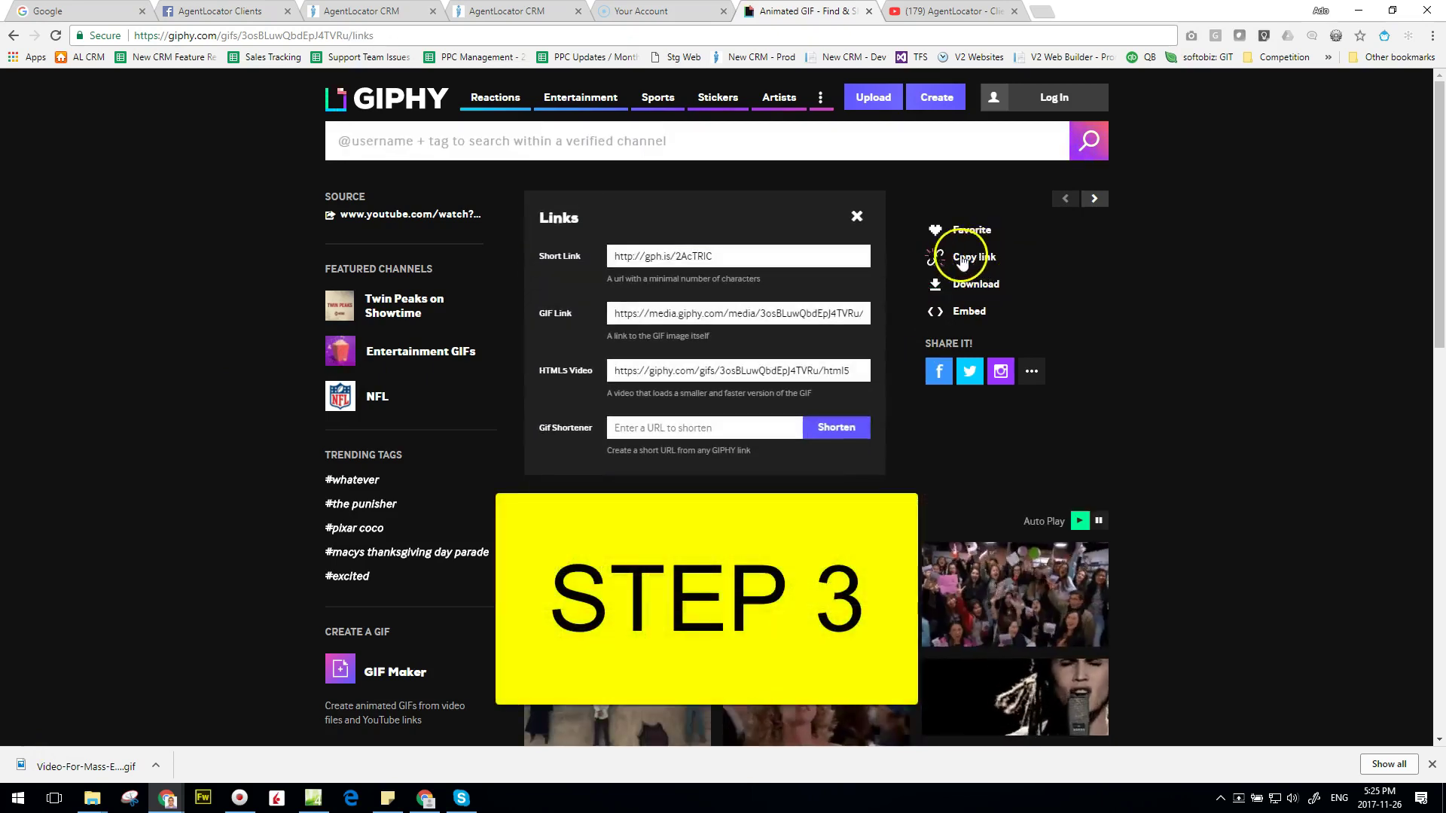
left_click(700, 316)
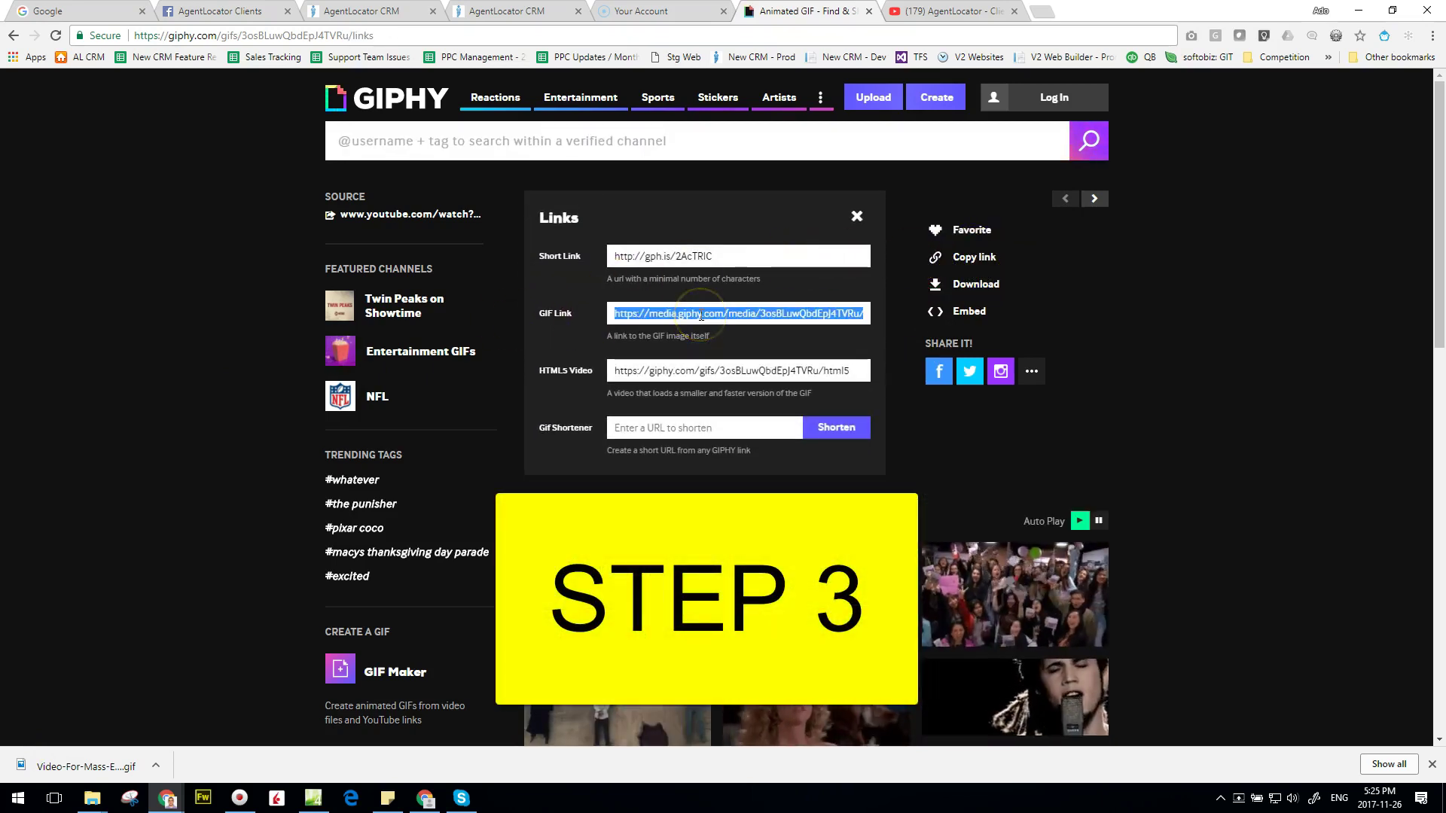
left_click(700, 315)
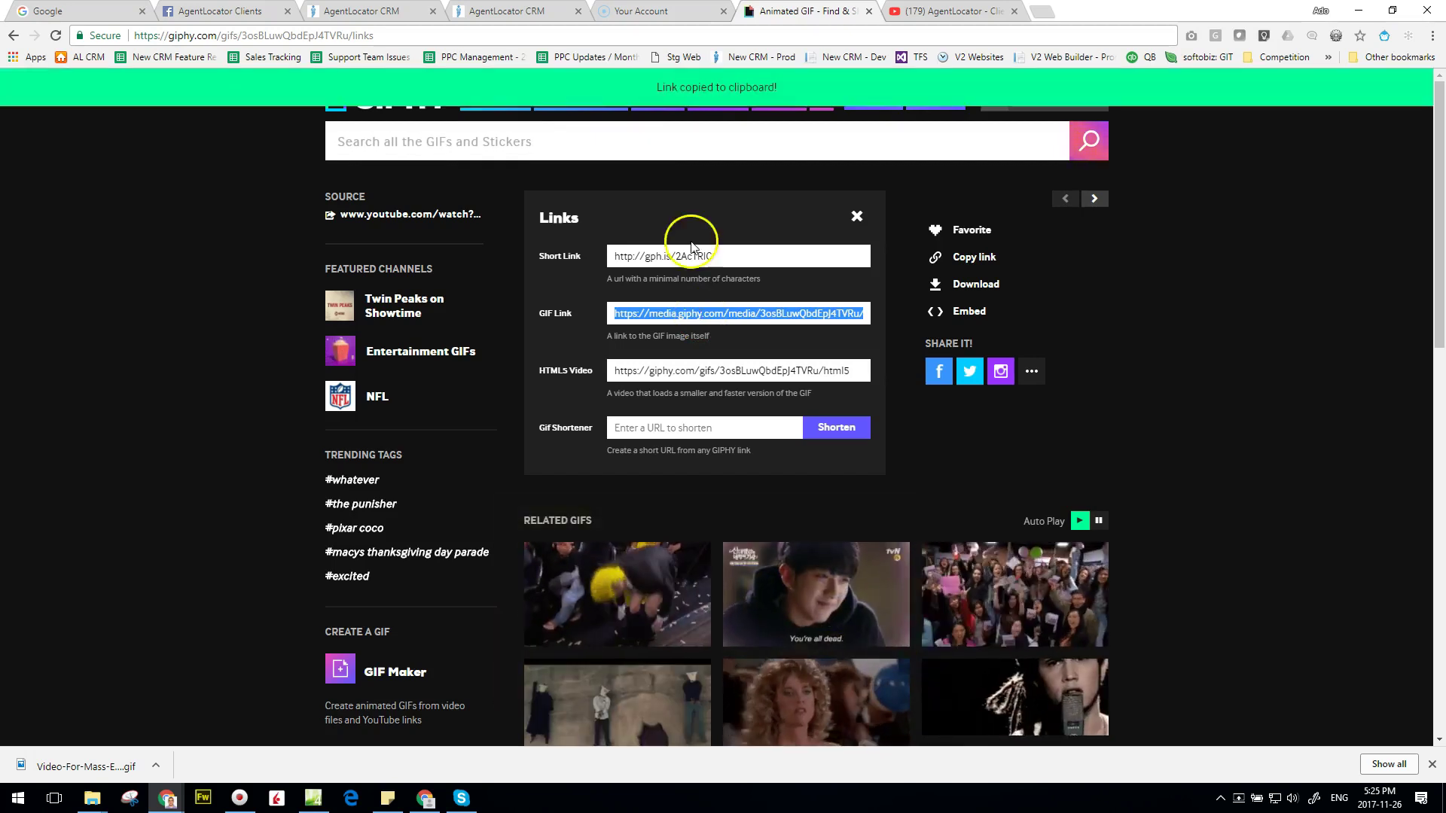
right_click(713, 315)
left_click(741, 328)
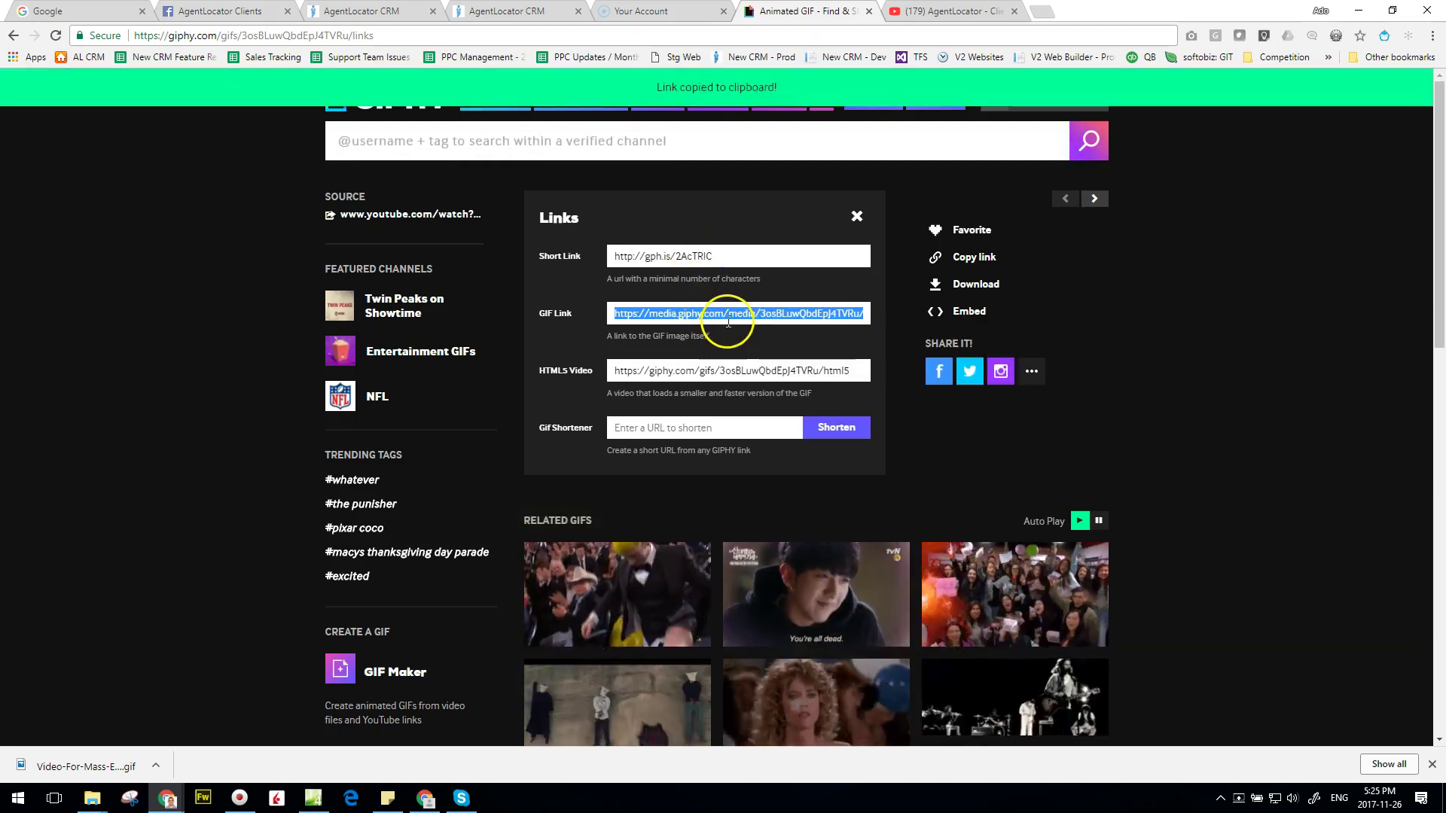
left_click(548, 10)
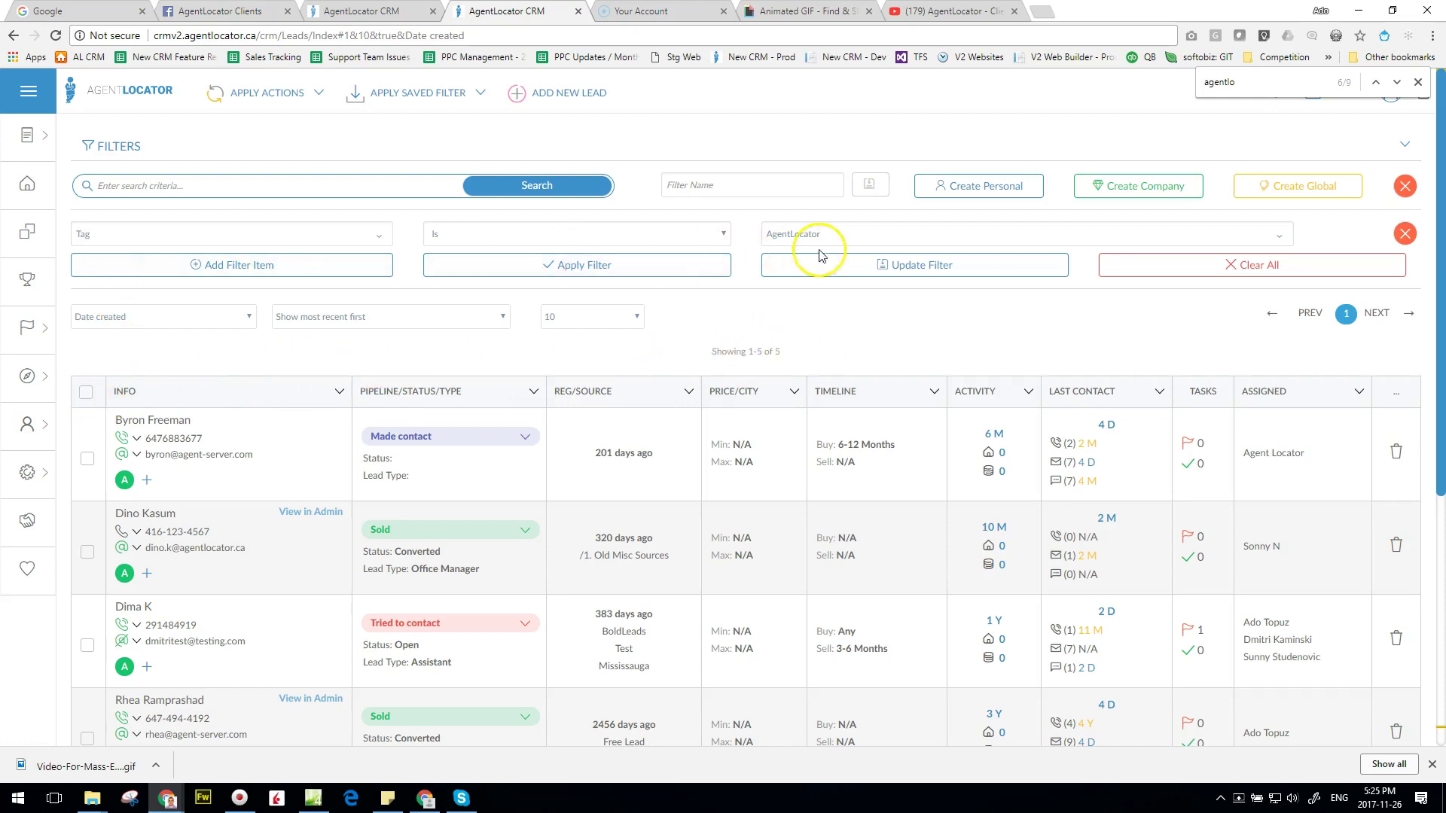
- Filter leads by the AgentLocator tag, select all 5, and show the Apply Actions list
left_click(842, 260)
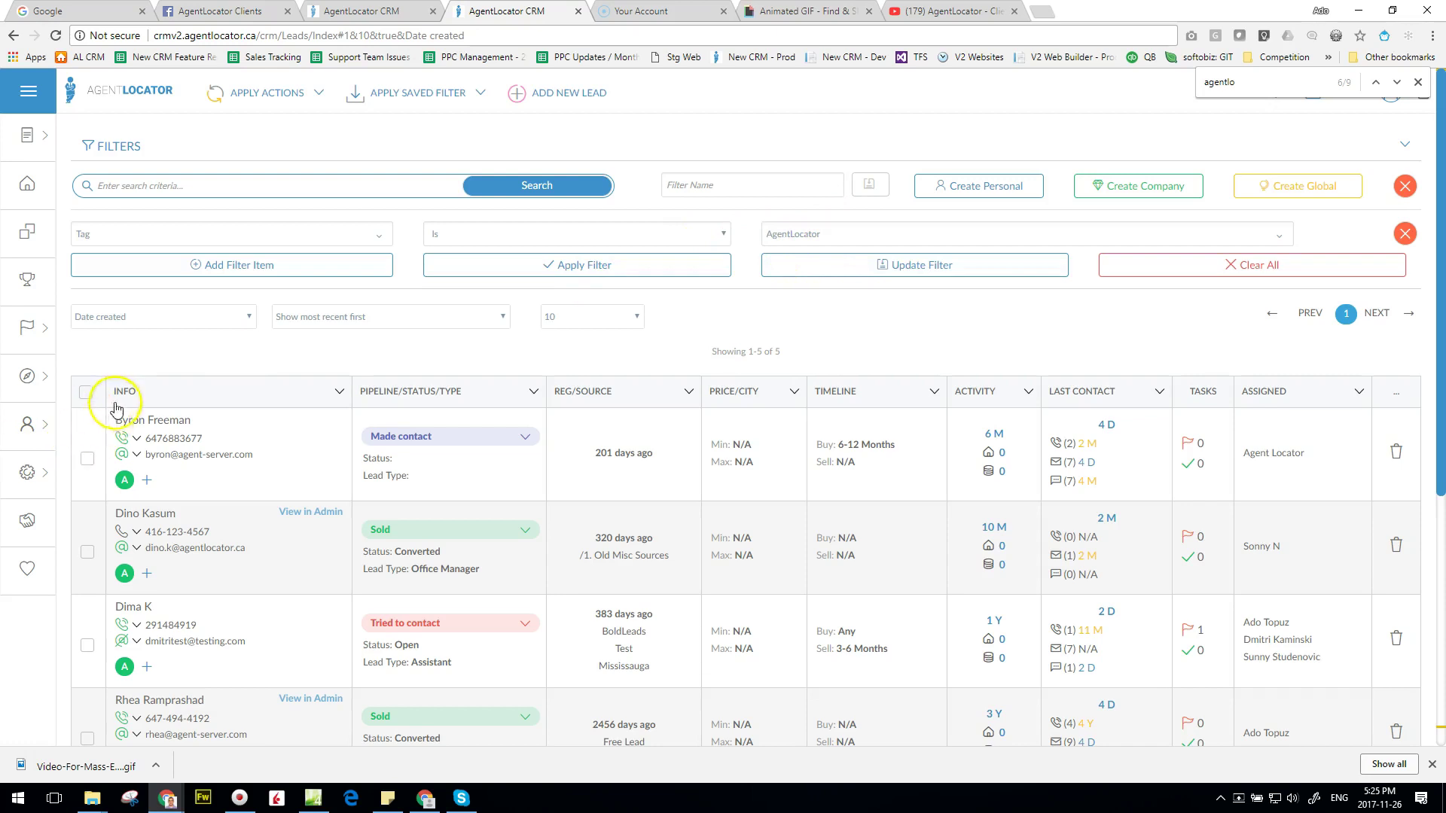
left_click(85, 393)
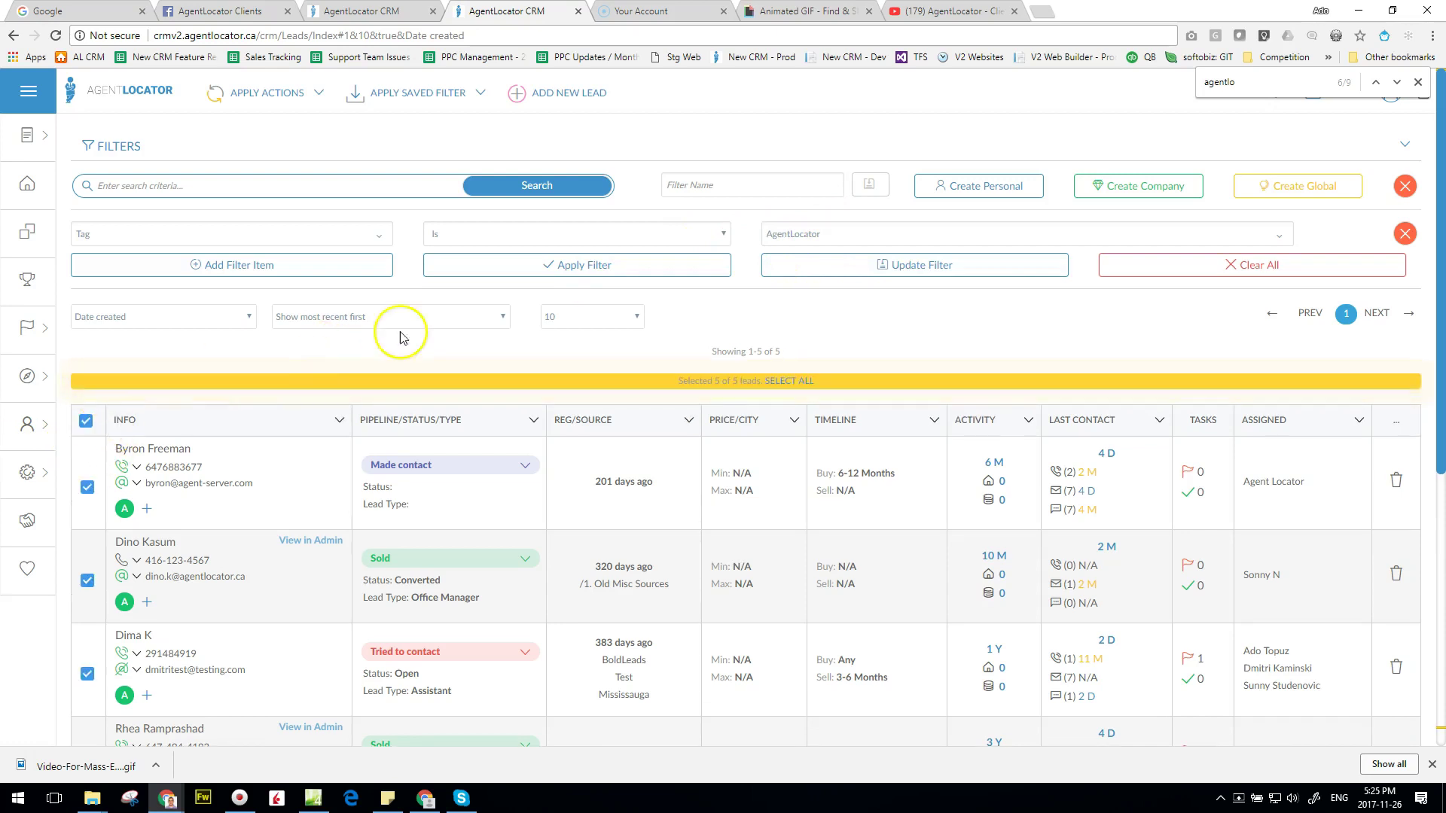
left_click(292, 93)
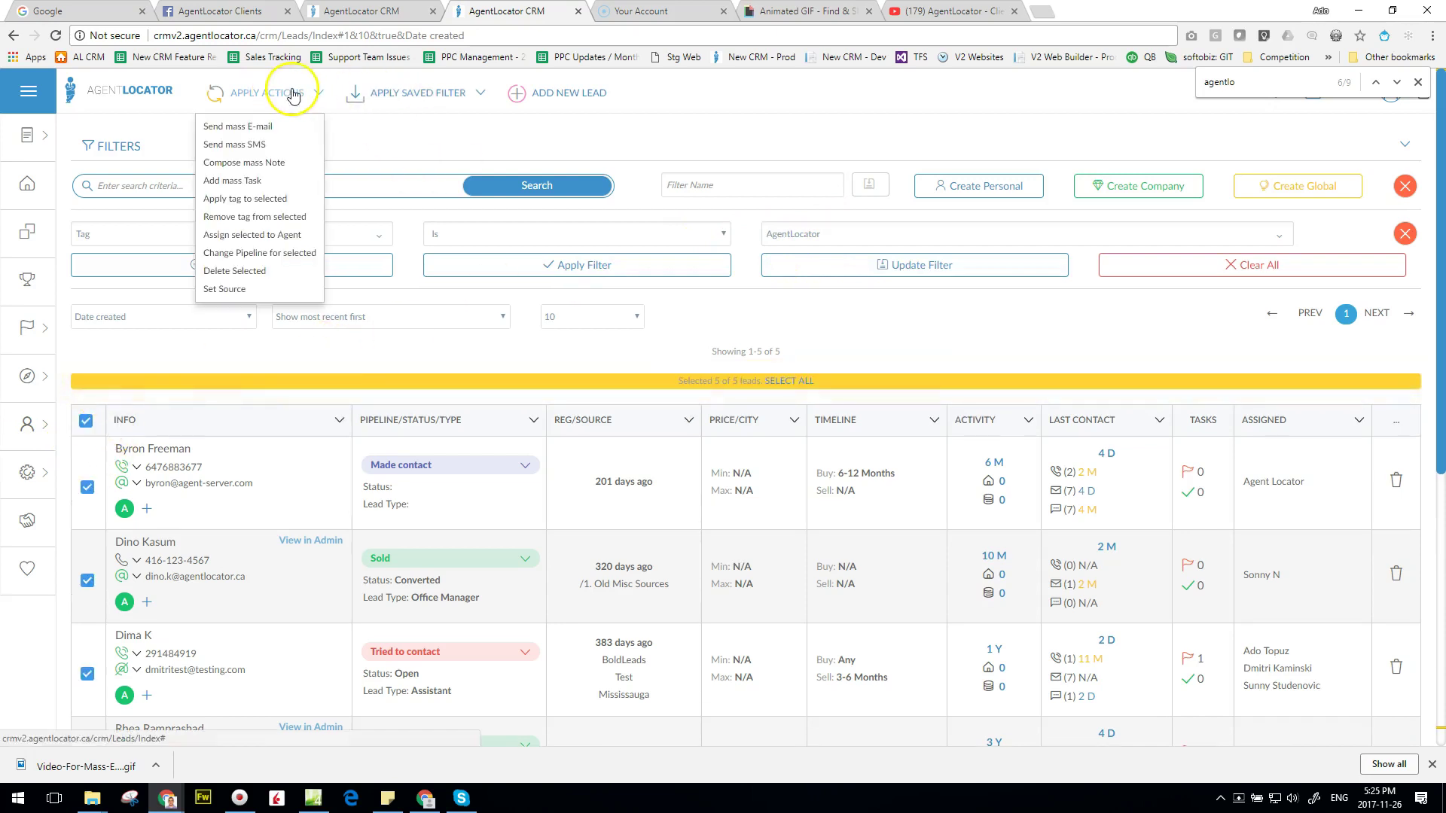
- Start a Send mass E-mail to the 5 leads with the testimonial GIF inserted in the body
left_click(277, 128)
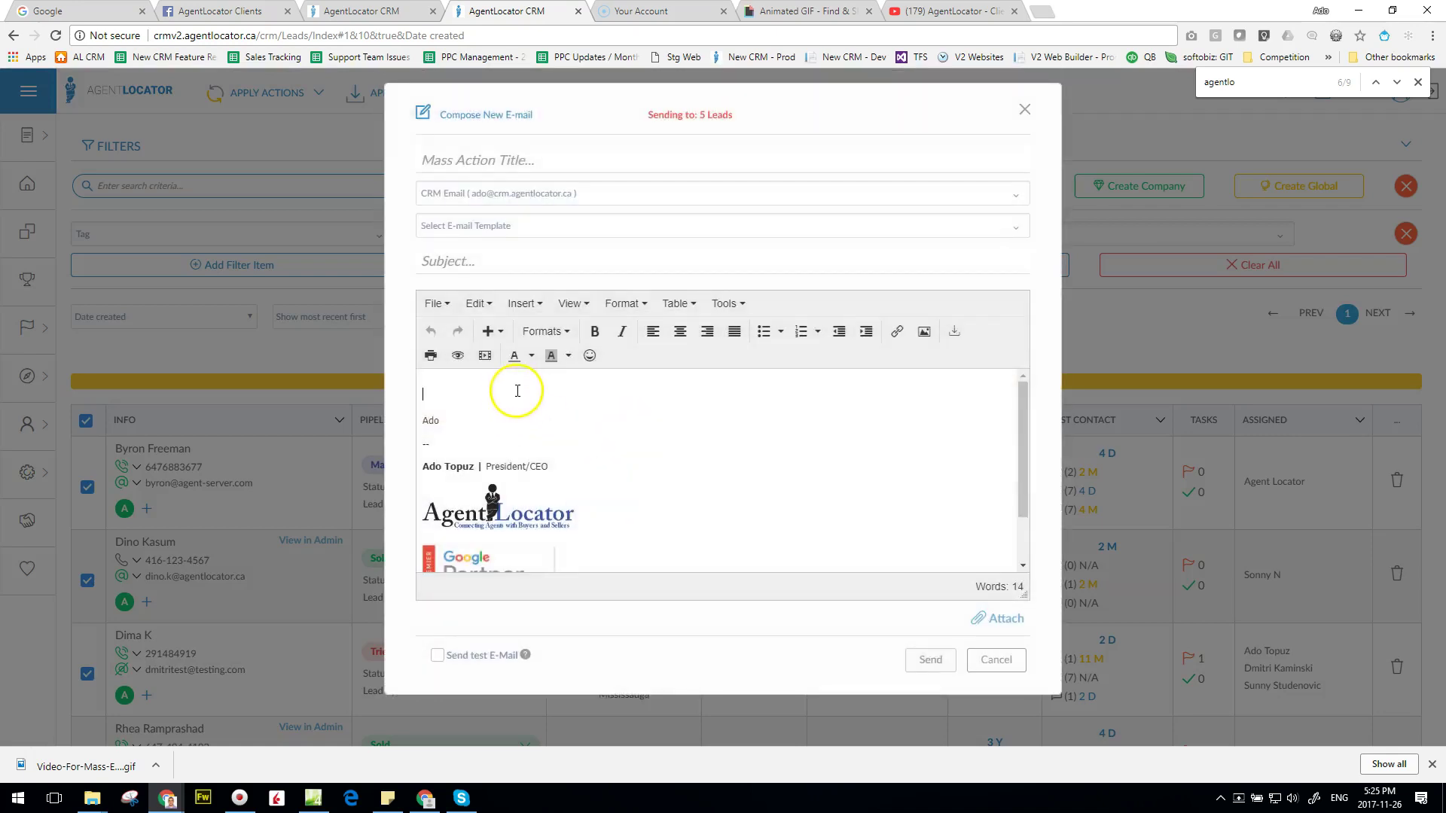
left_click(923, 332)
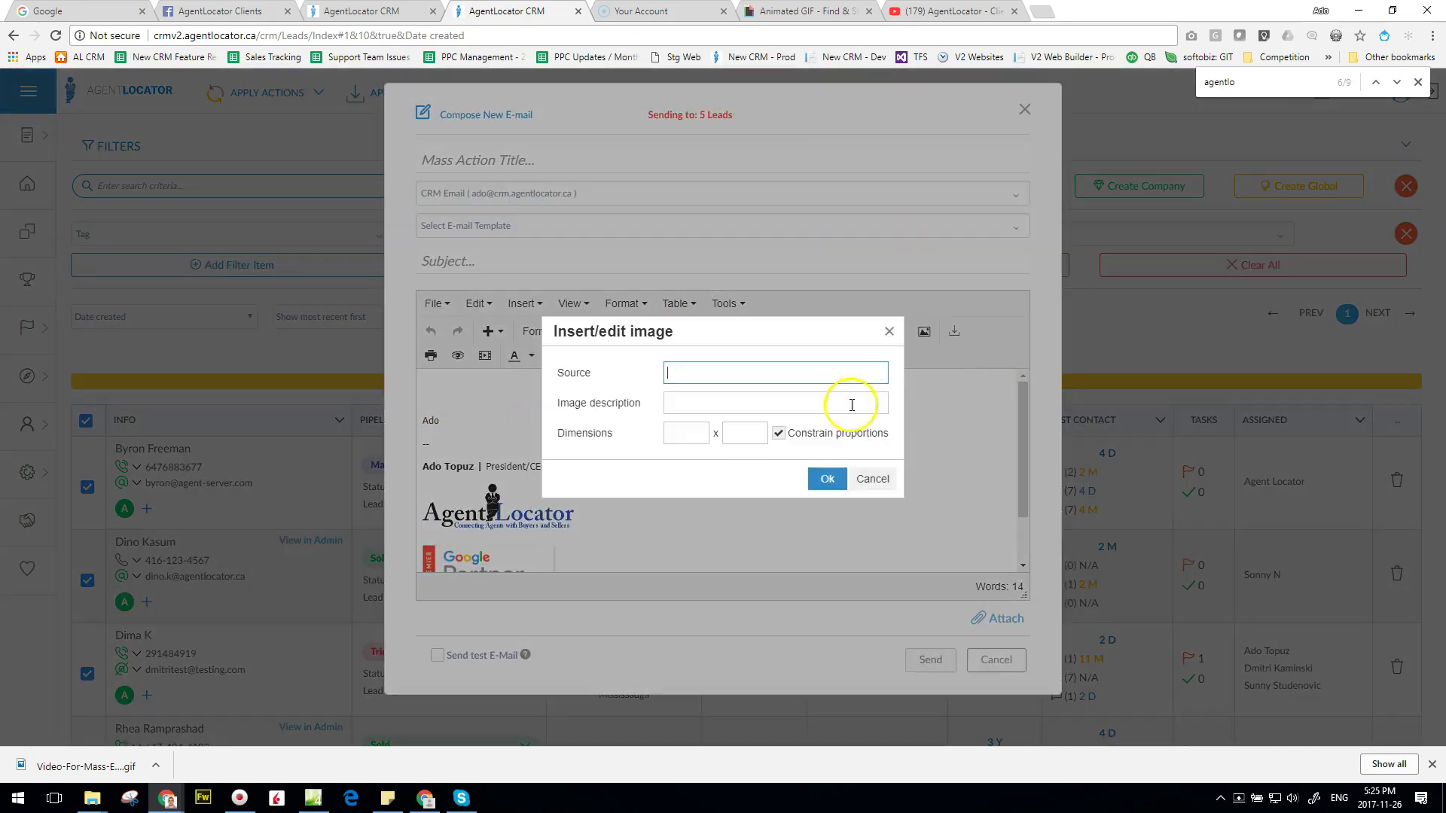
left_click(826, 487)
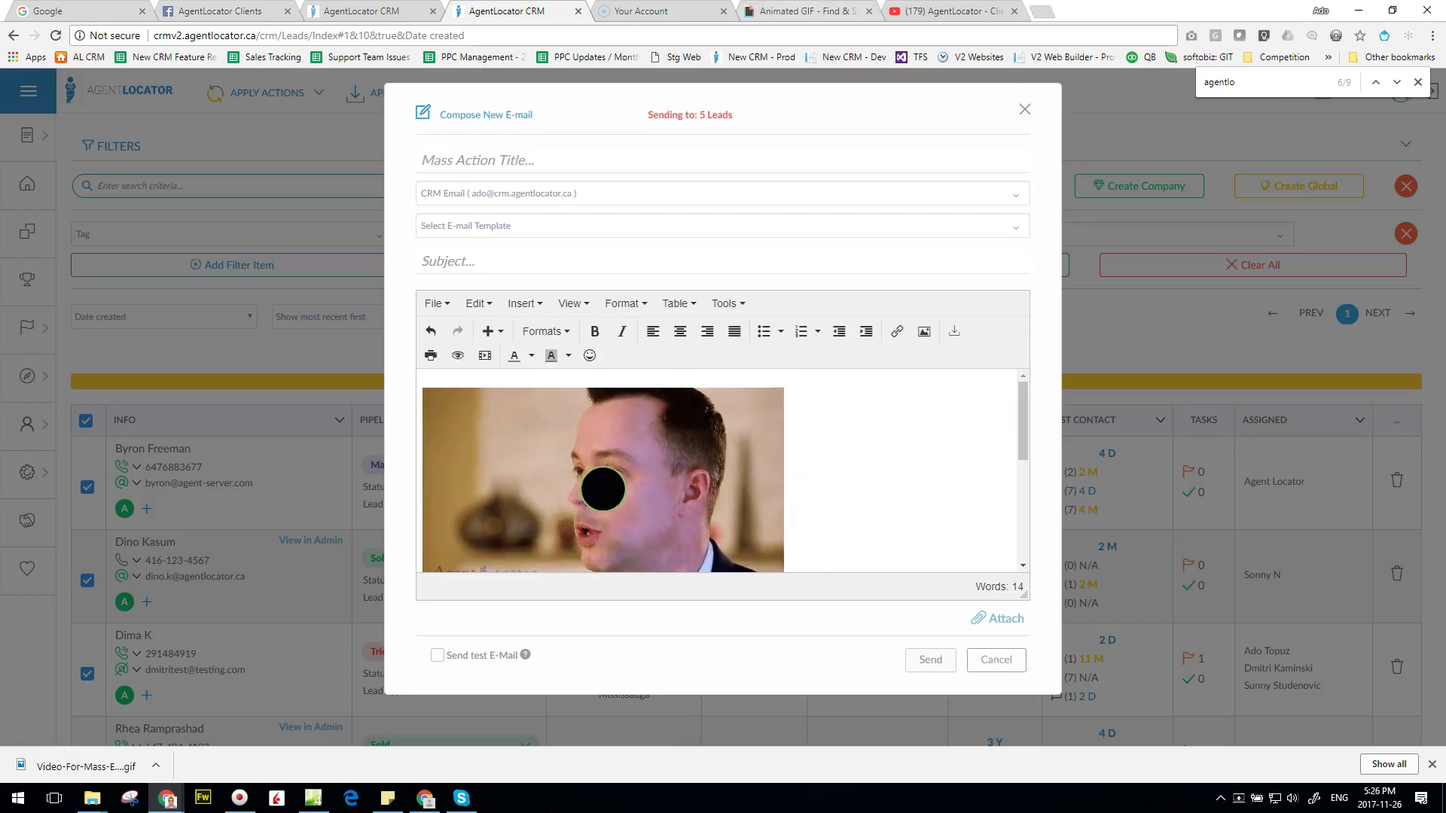
left_click(925, 11)
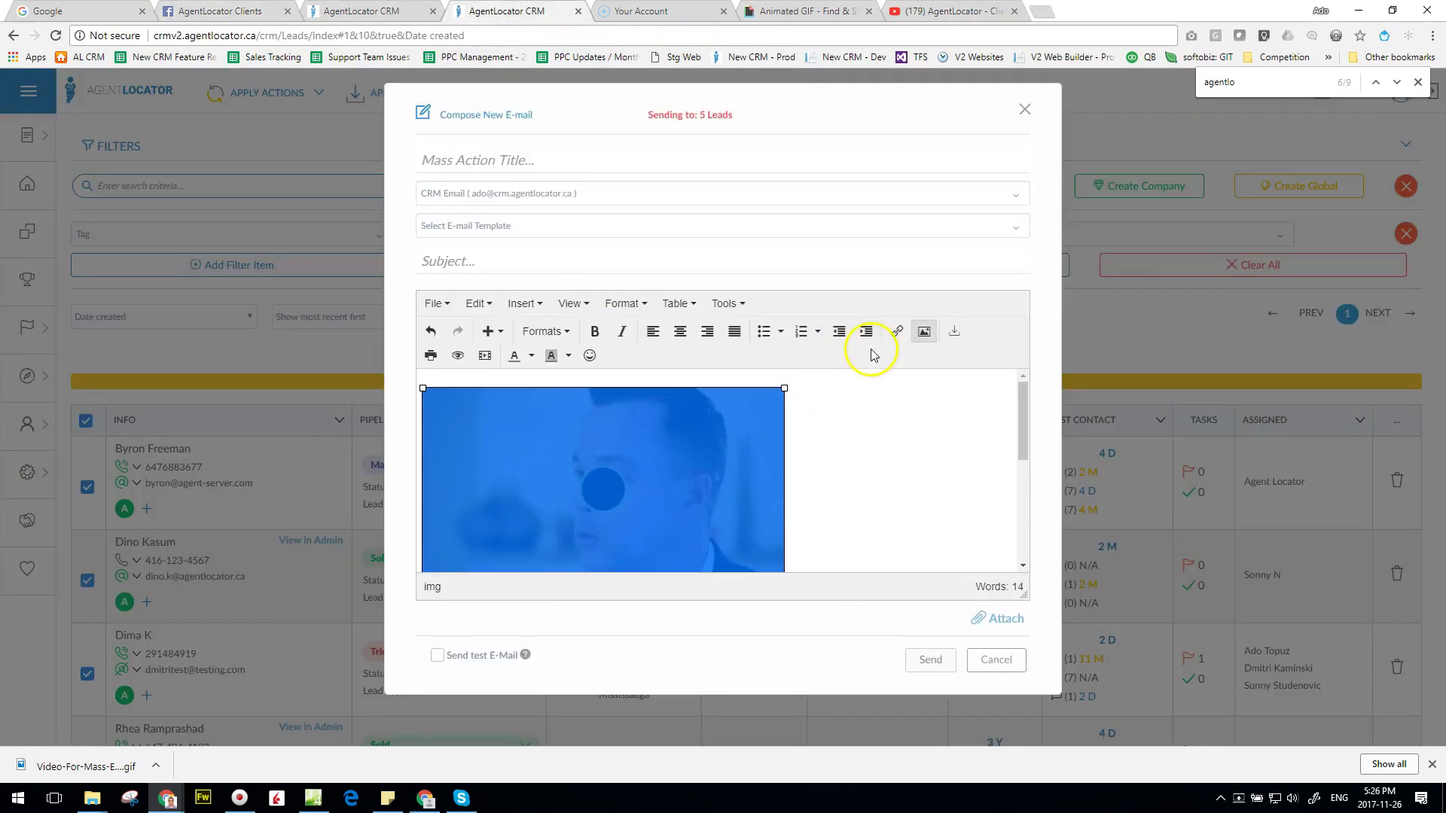
- Link the GIF to the YouTube video URL and send a 'This is a test' test e-mail
left_click(899, 332)
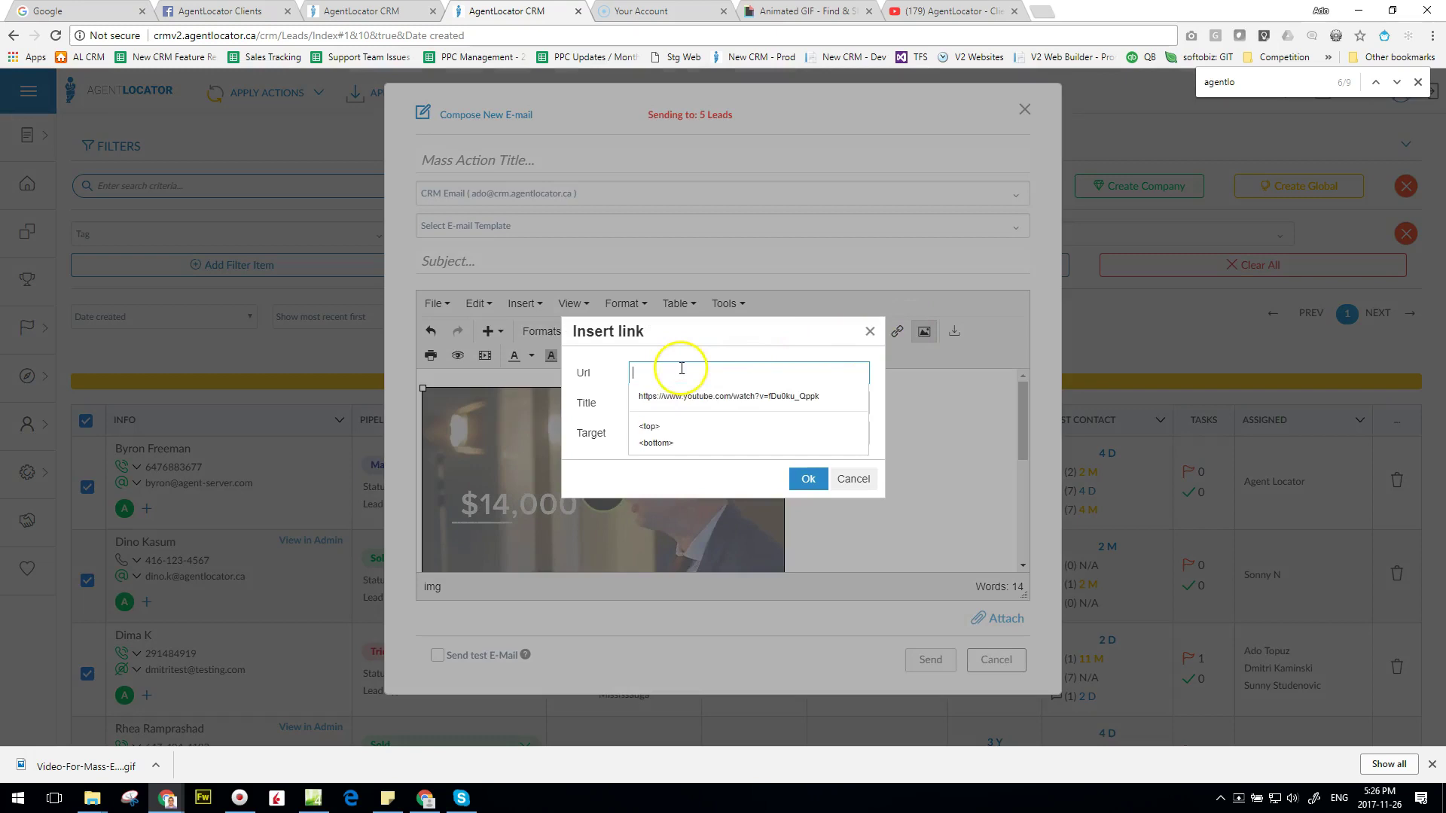
left_click(701, 397)
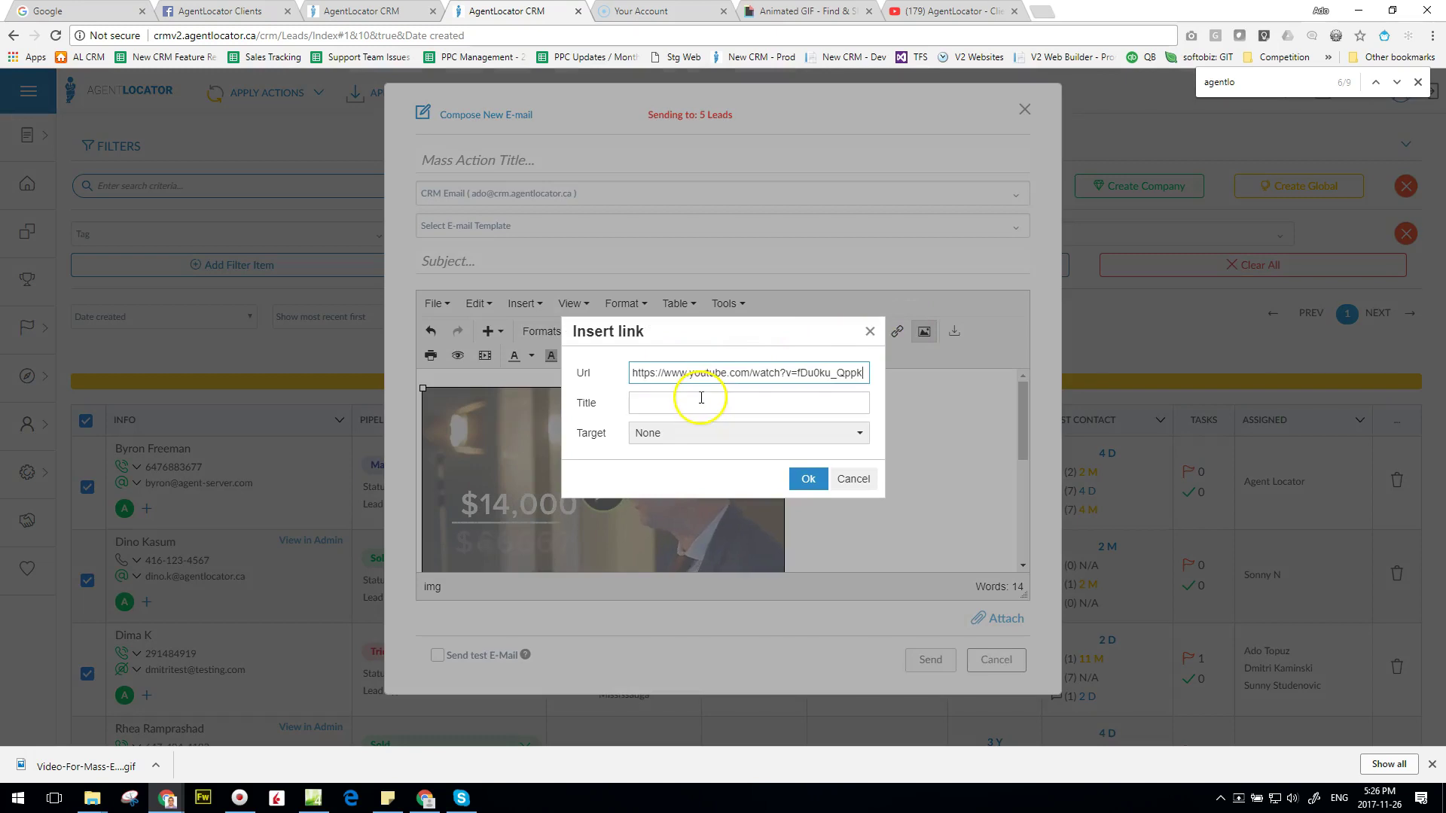
left_click(805, 486)
left_click(847, 413)
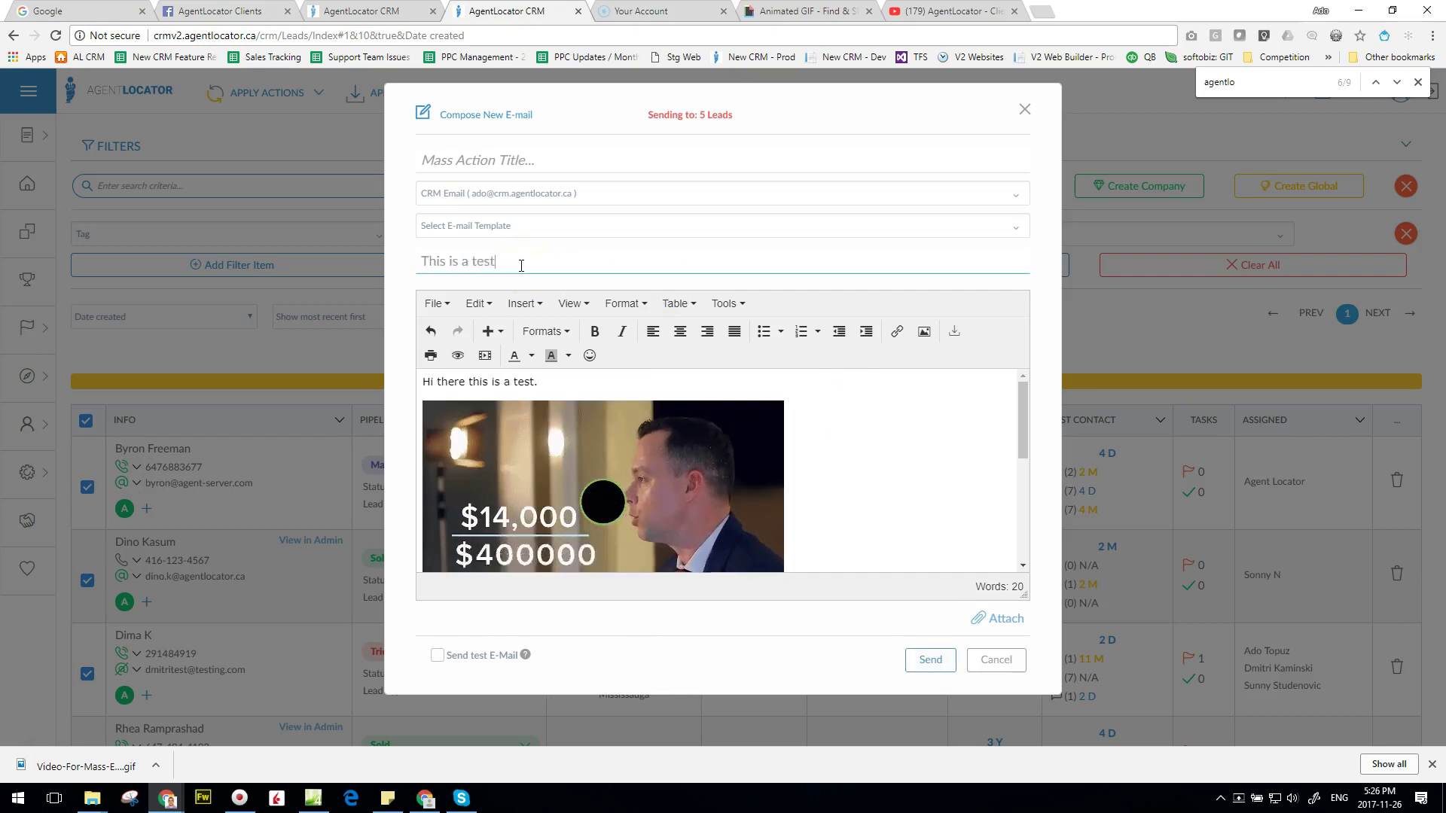
left_click(438, 656)
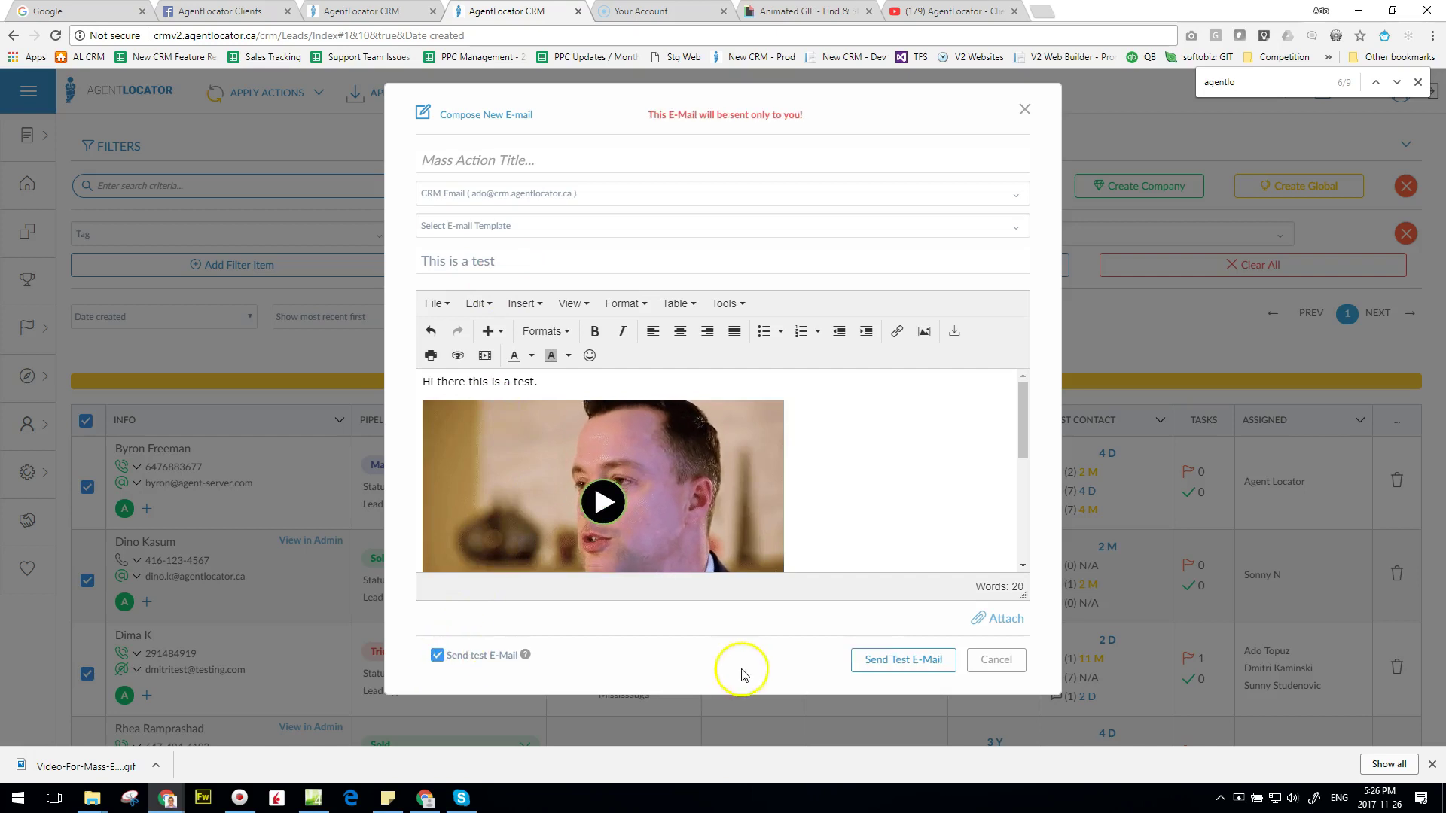
left_click(908, 659)
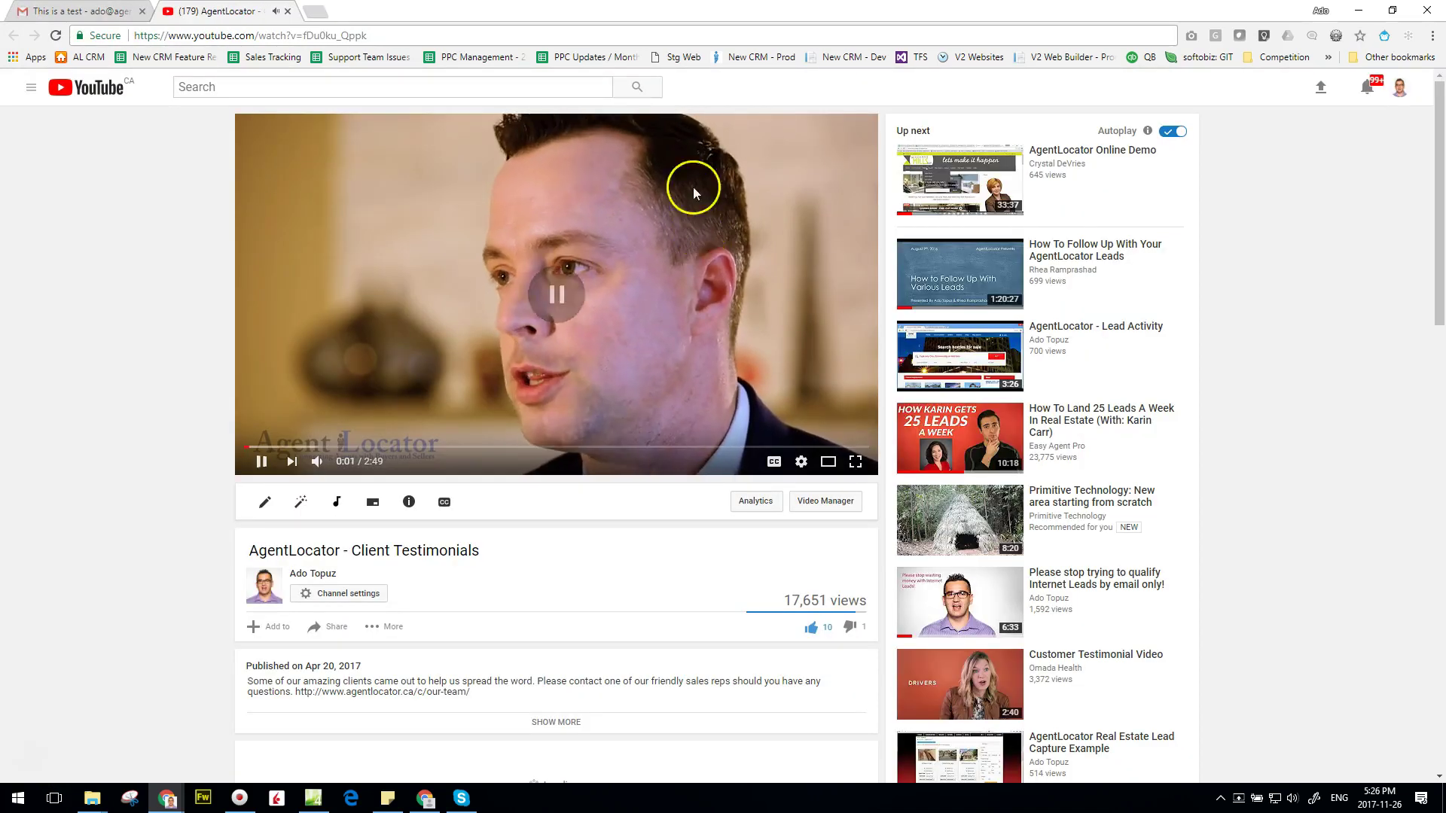
- Open the received 'This is a test' e-mail in Gmail and click the GIF to test its video link
left_click(80, 11)
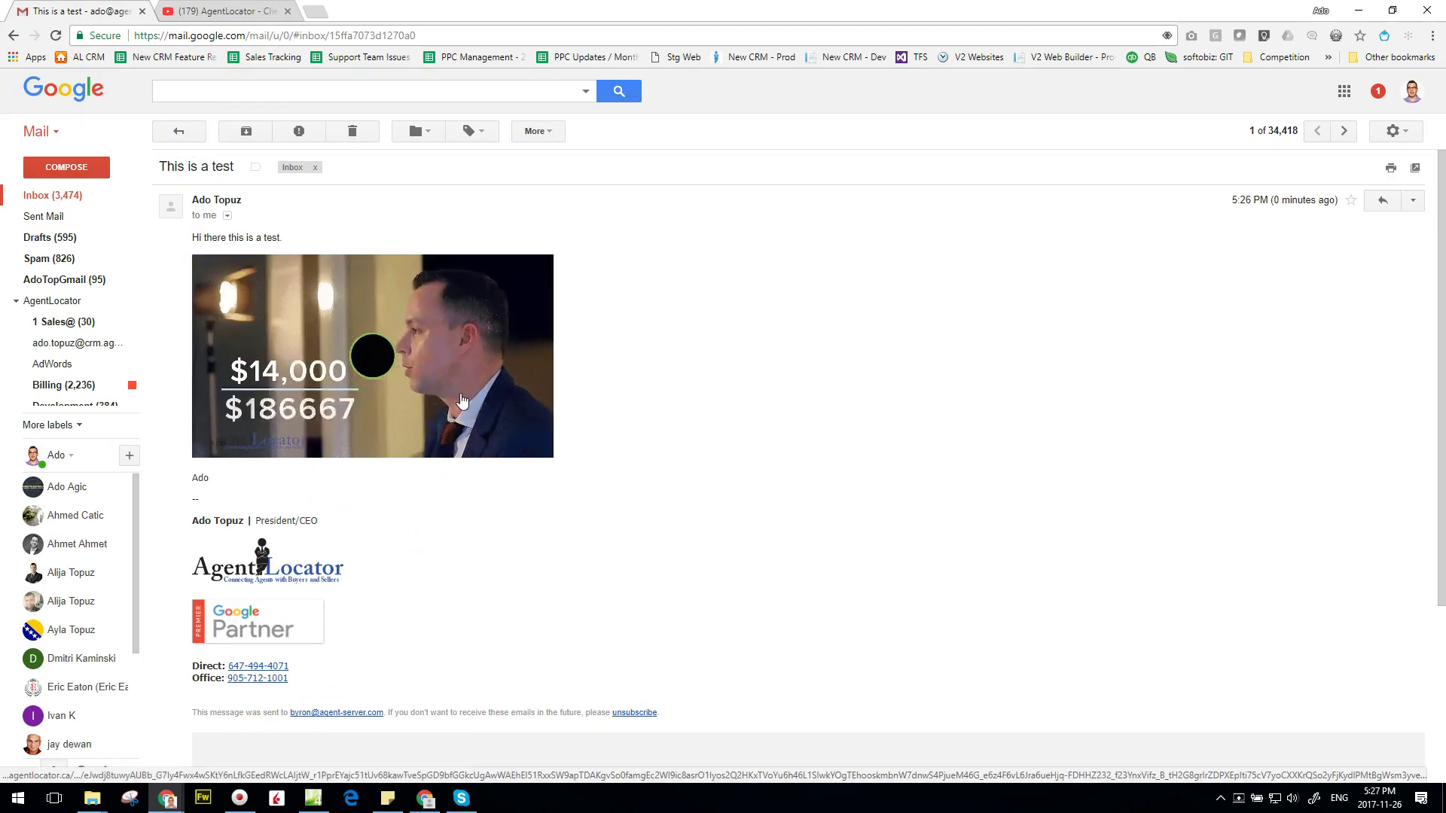
left_click(464, 363)
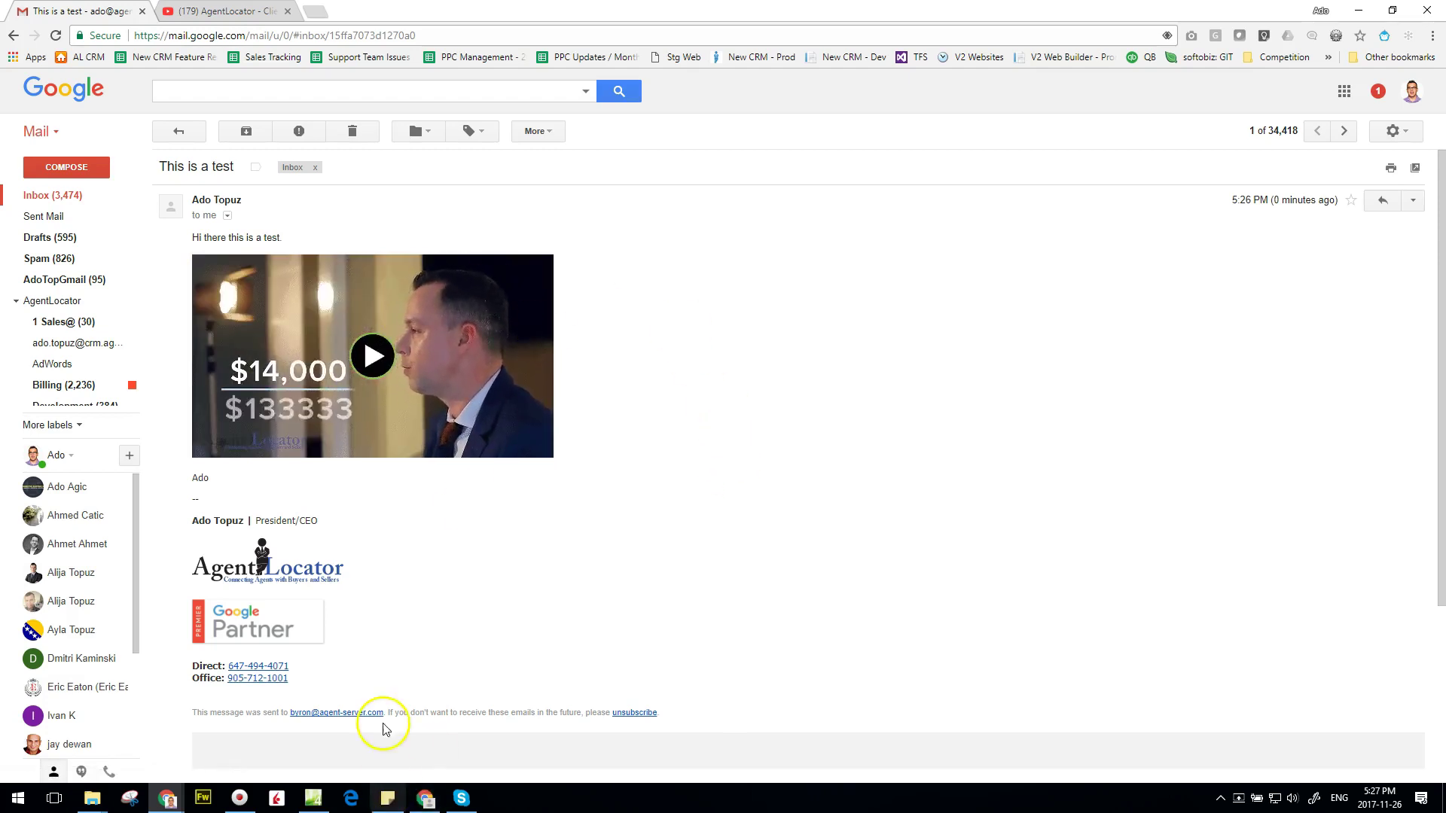
- Go to Settings > E-mail Settings and show the E-mail Template tab
key("alt+Tab")
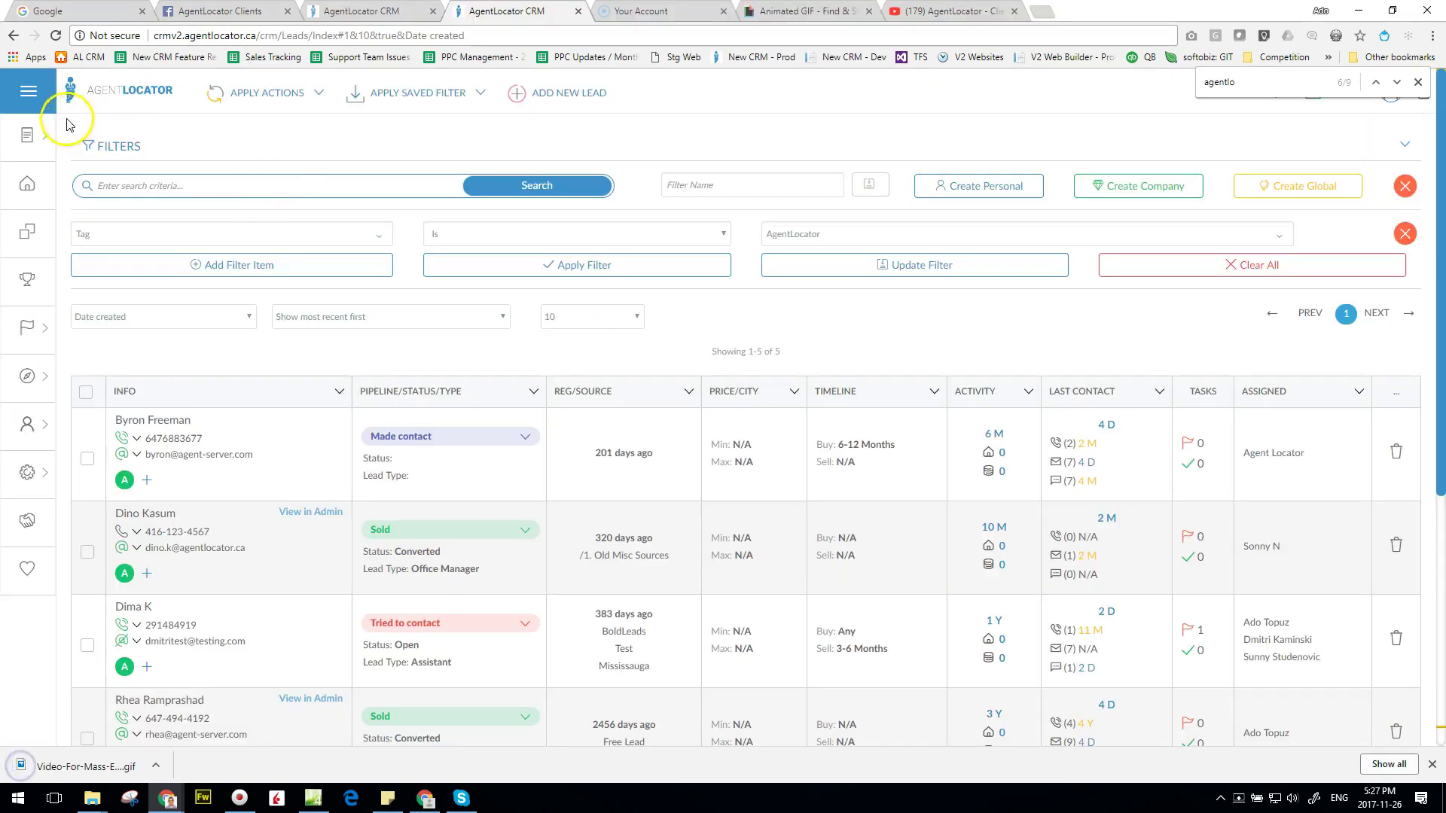
left_click(30, 93)
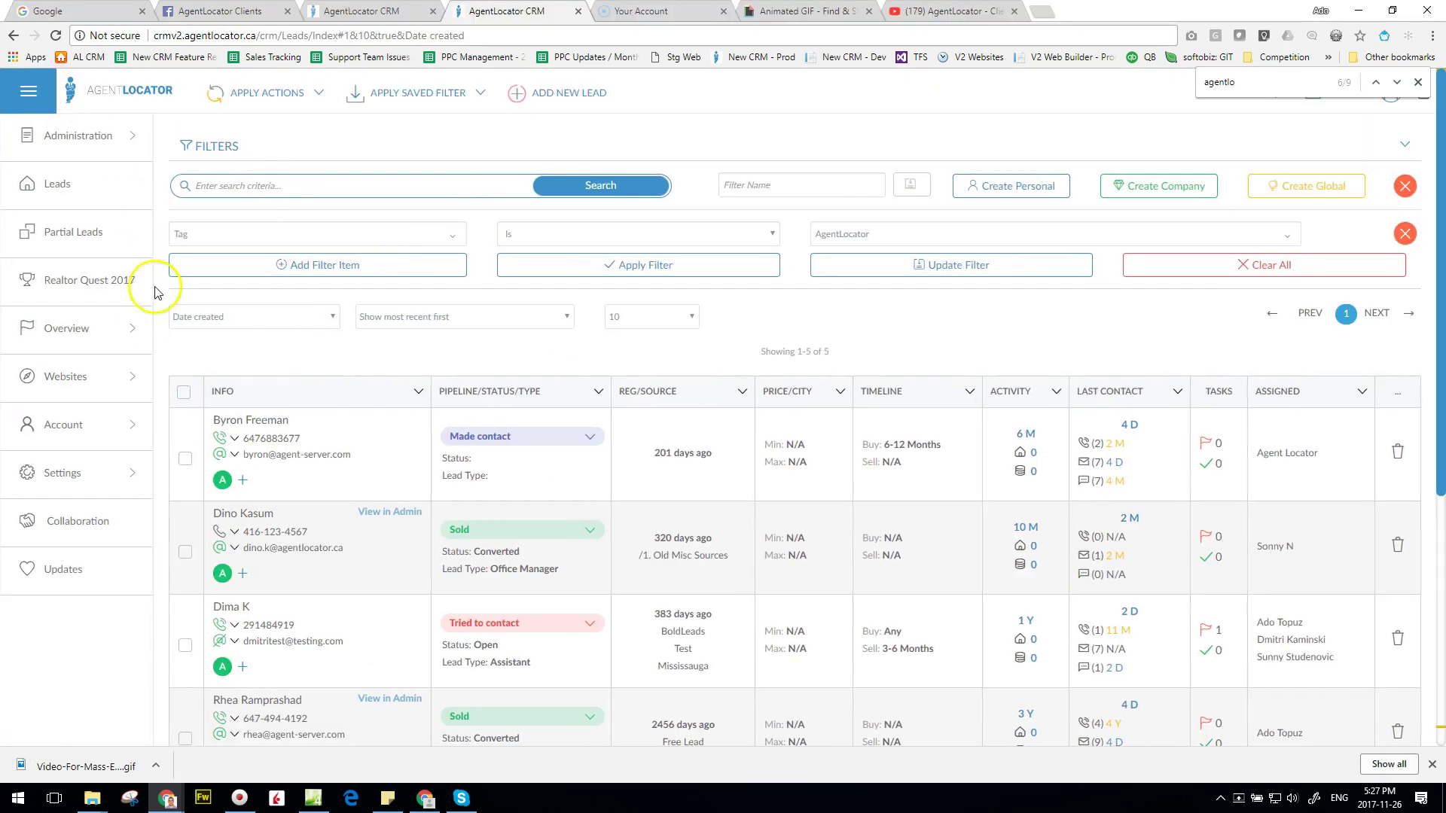
left_click(76, 474)
left_click(187, 164)
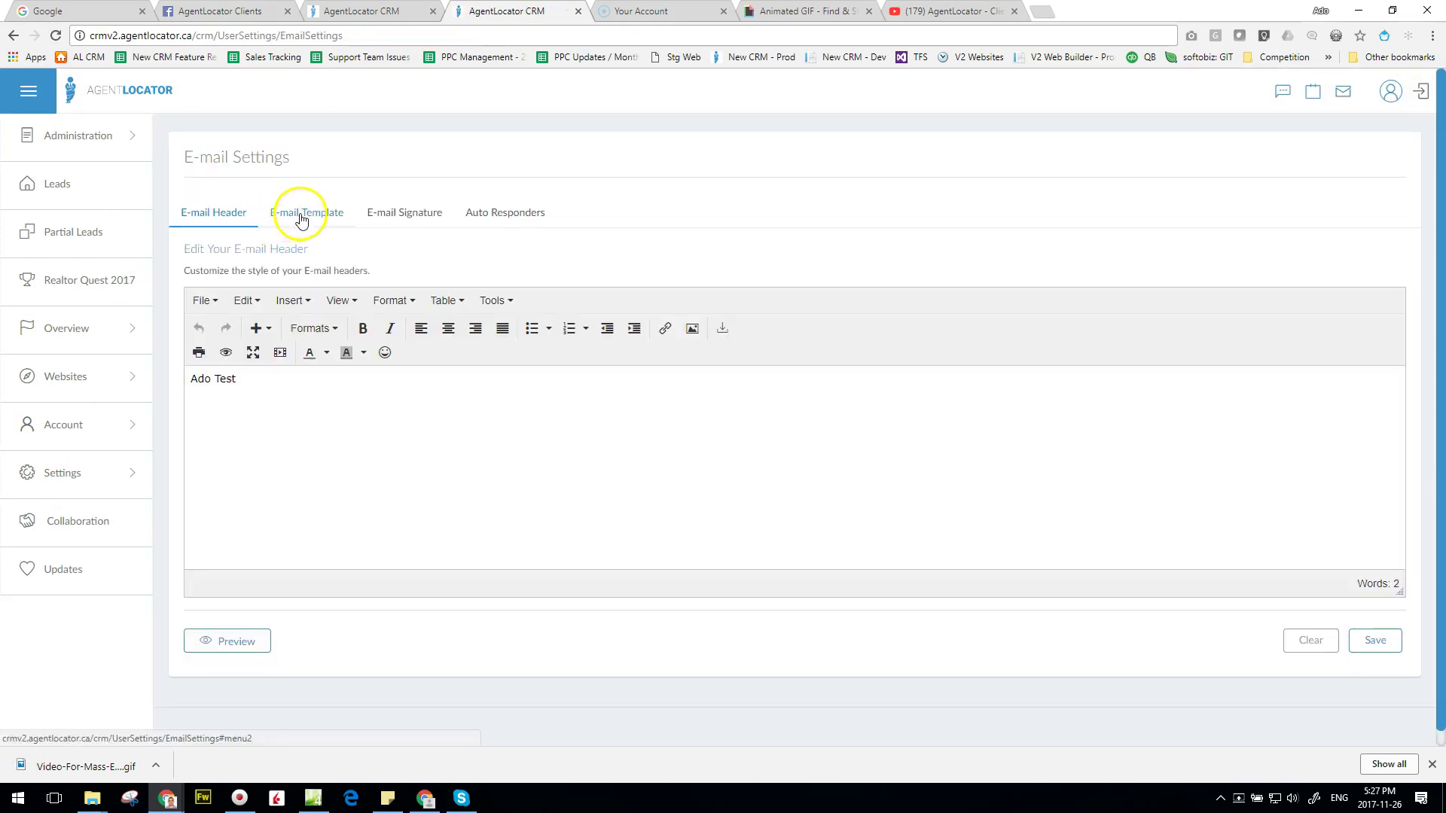
left_click(297, 214)
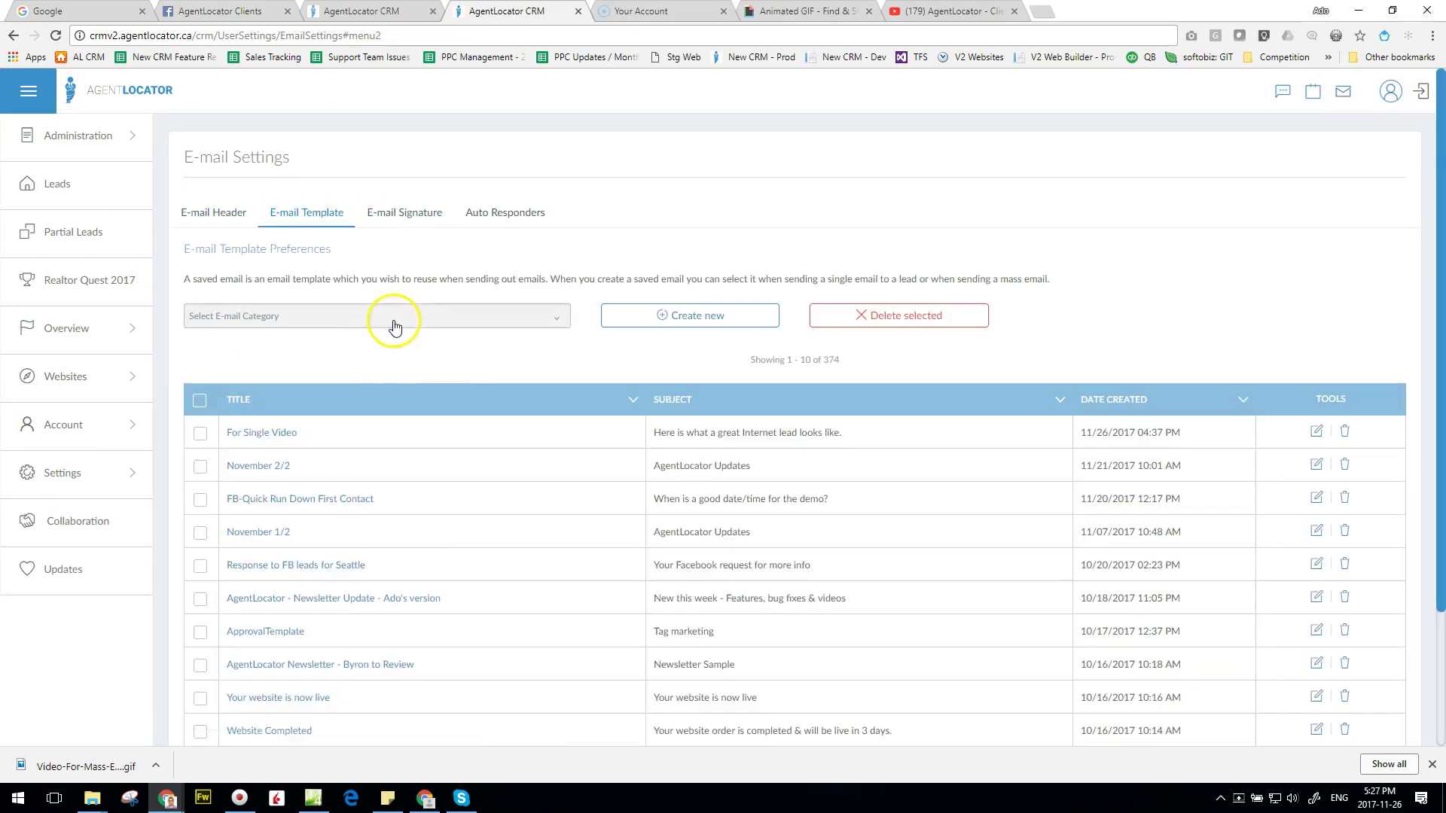
- Create a new e-mail template filed under the Uncategorized category
left_click(640, 322)
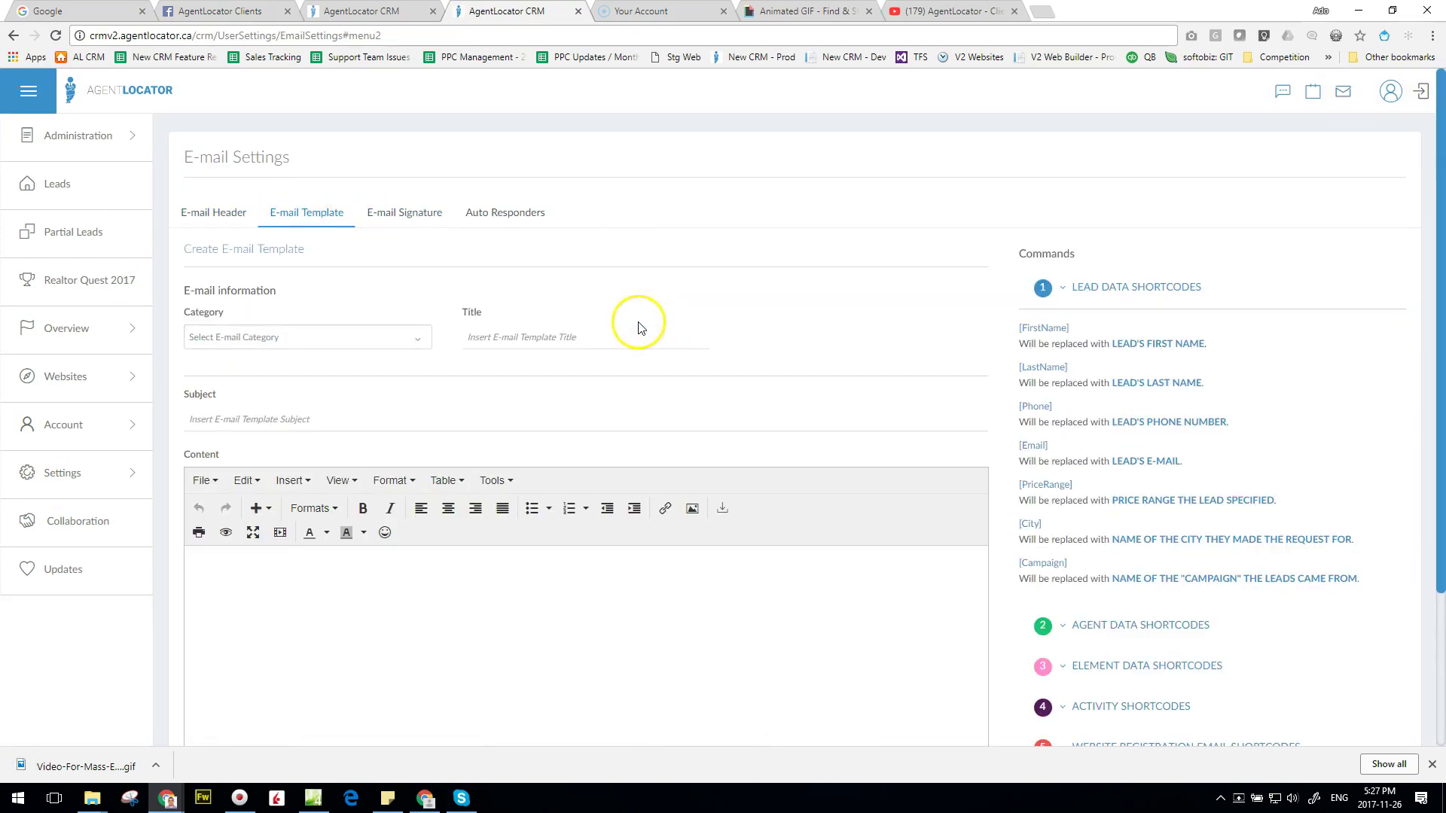
left_click(374, 340)
left_click(343, 388)
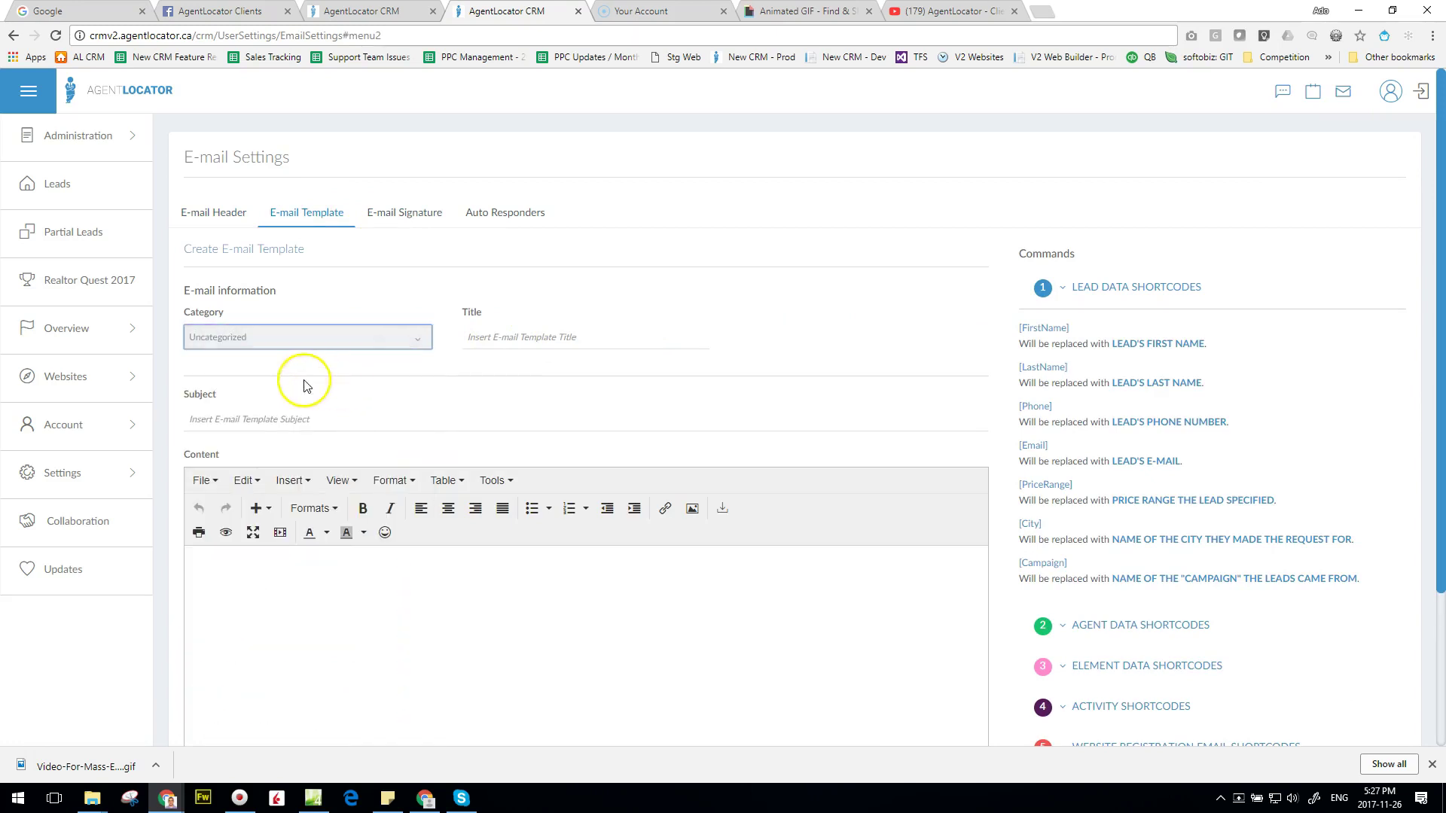
left_click(522, 340)
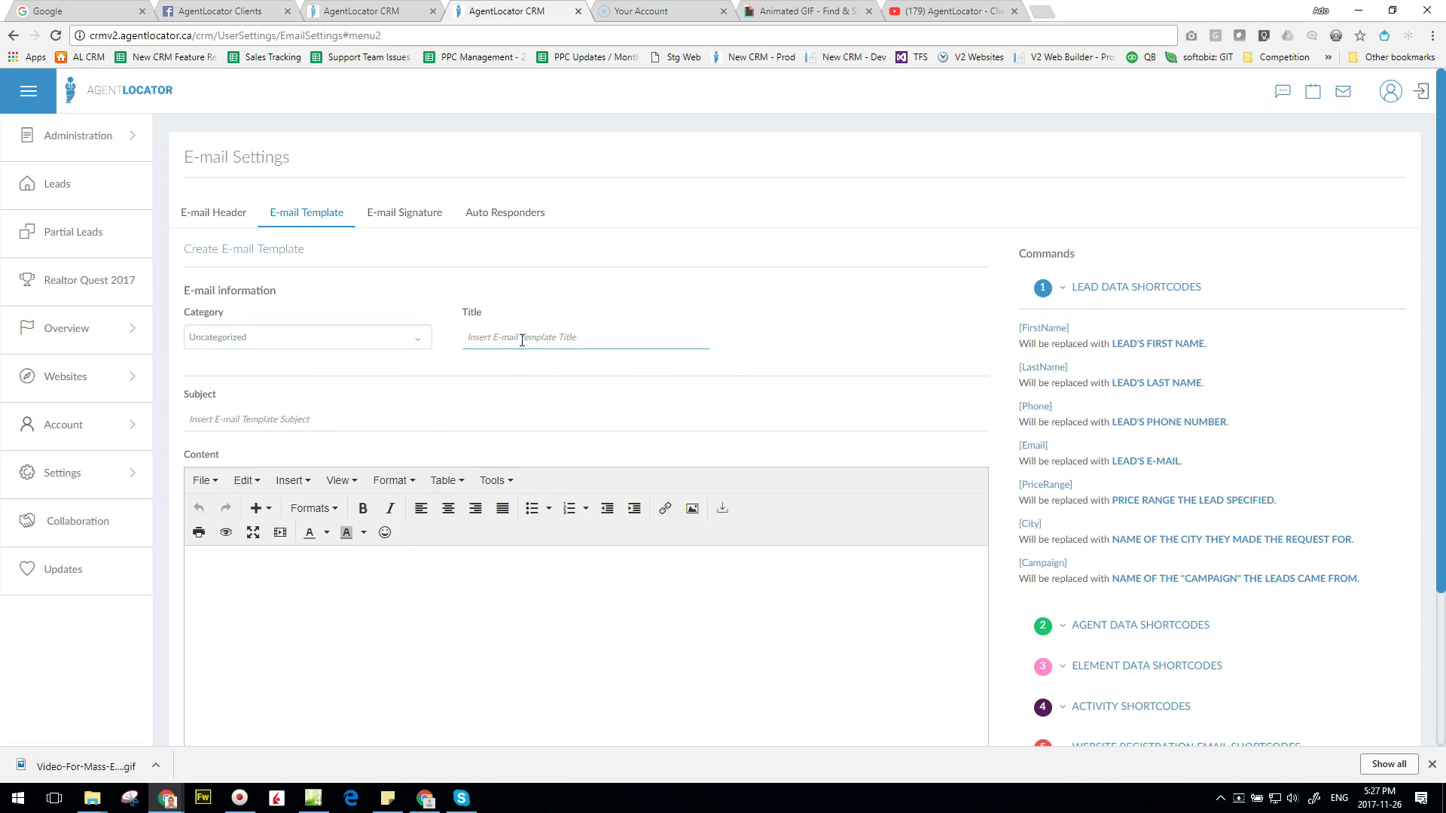
- Type 'Say' into the Title field to begin the title 'Saying hello'
type("Saying hello")
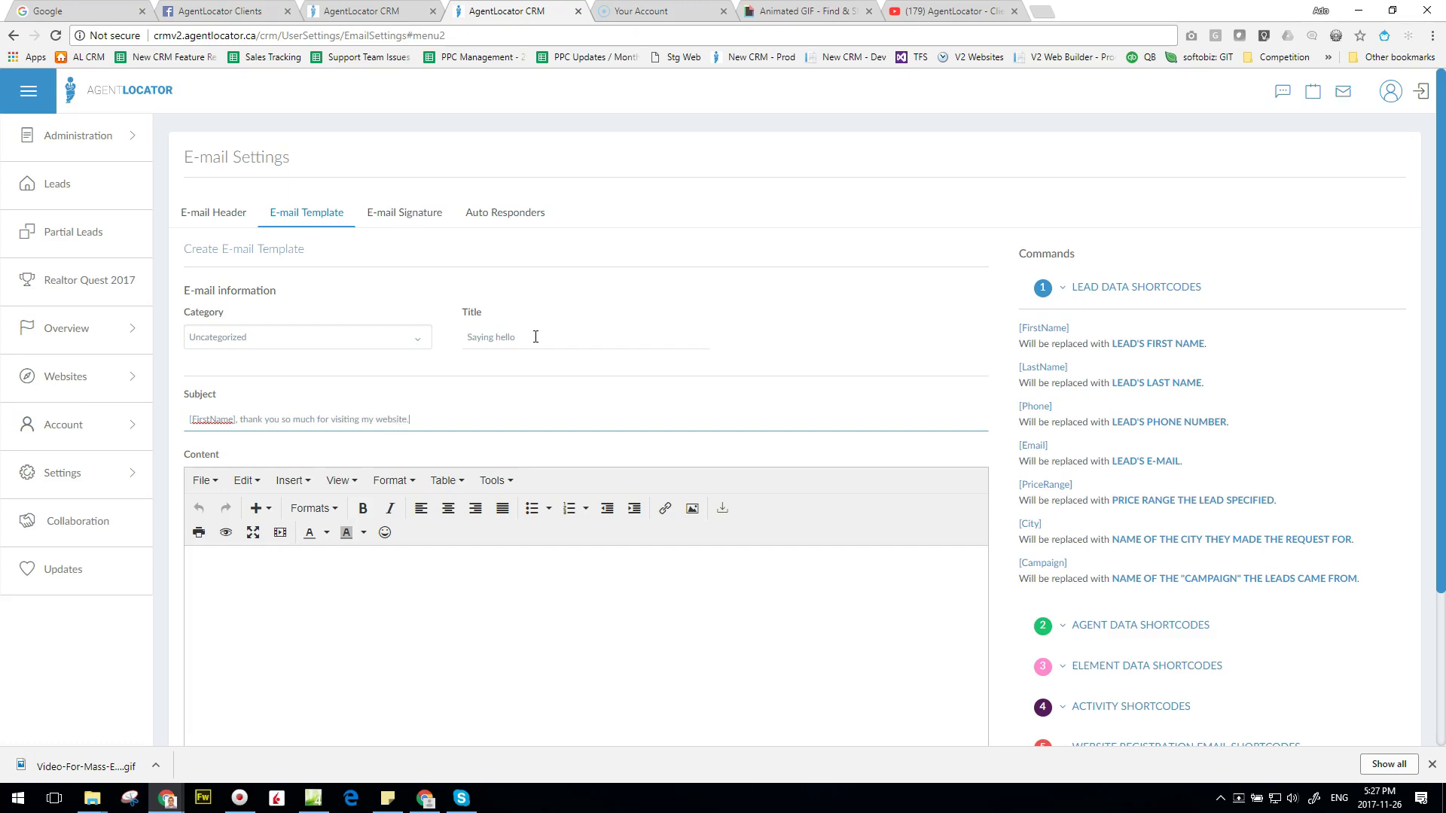
- Copy the Giphy GIF's direct link to the clipboard and return to the CRM template
scroll(452, 489, "down", 2)
left_click(413, 534)
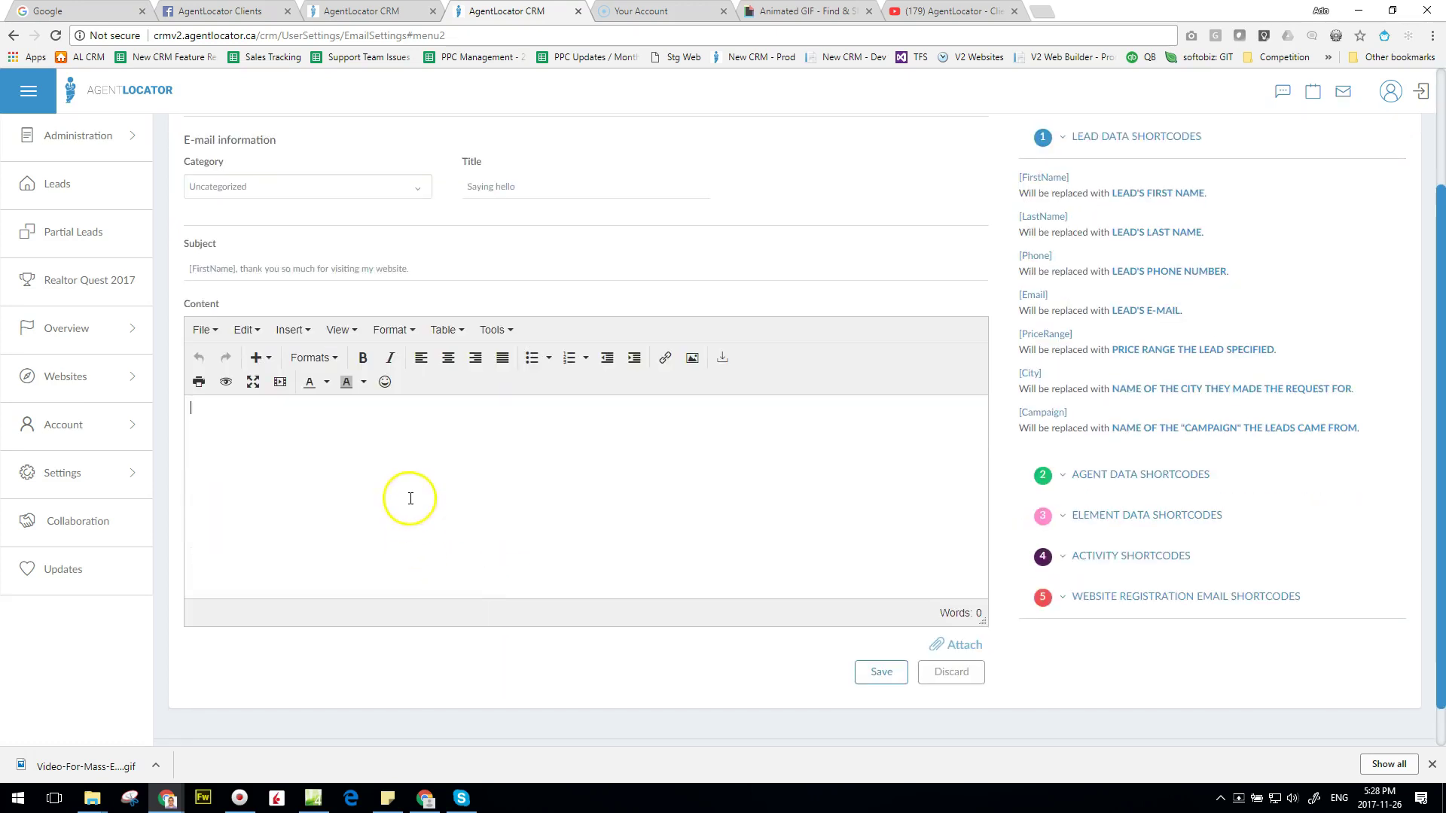
left_click(806, 11)
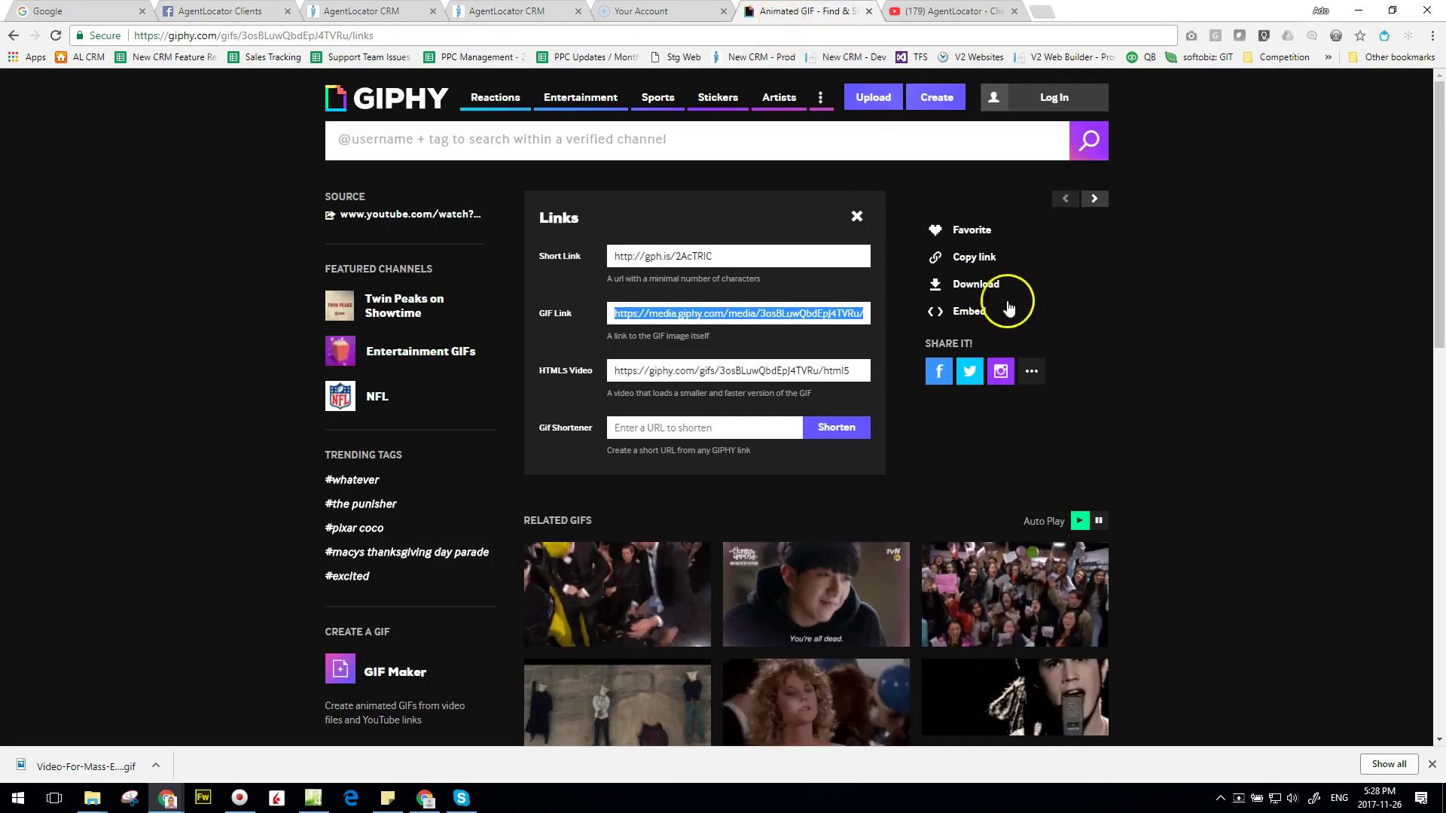
right_click(786, 329)
left_click(738, 313)
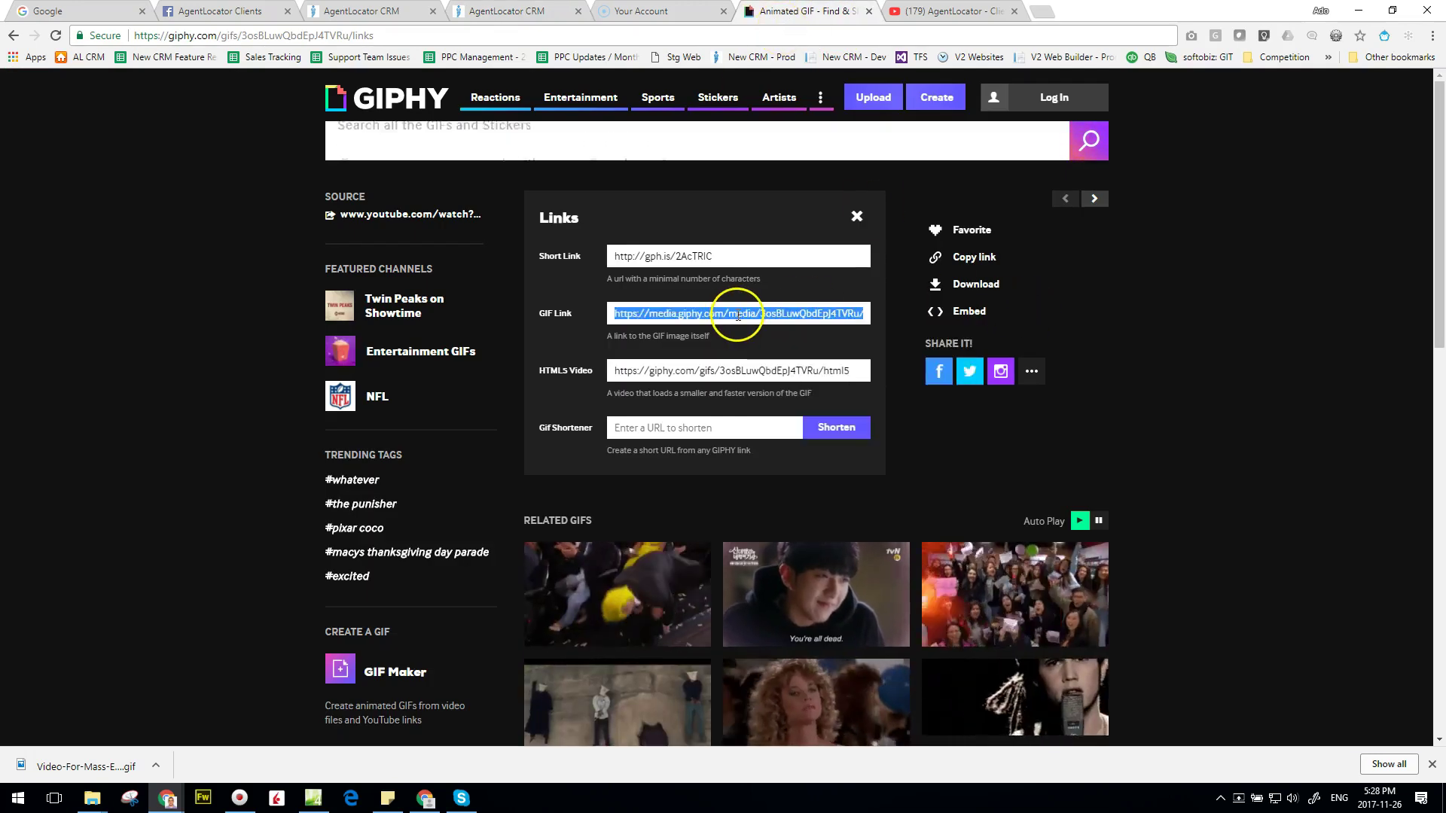
right_click(739, 316)
left_click(777, 326)
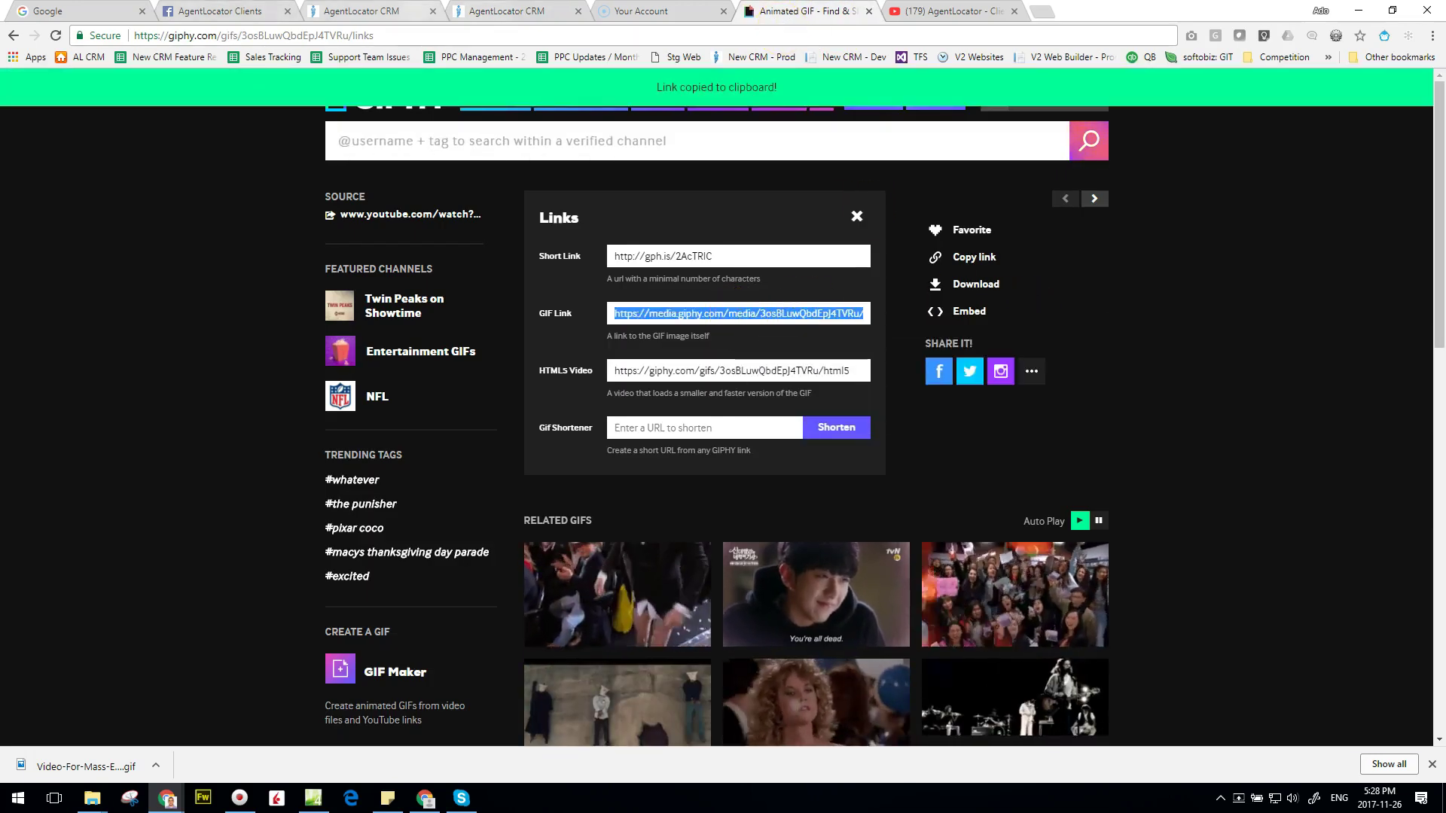
left_click(497, 10)
left_click(421, 10)
- Insert the copied Giphy GIF into the template body as an image
left_click(461, 9)
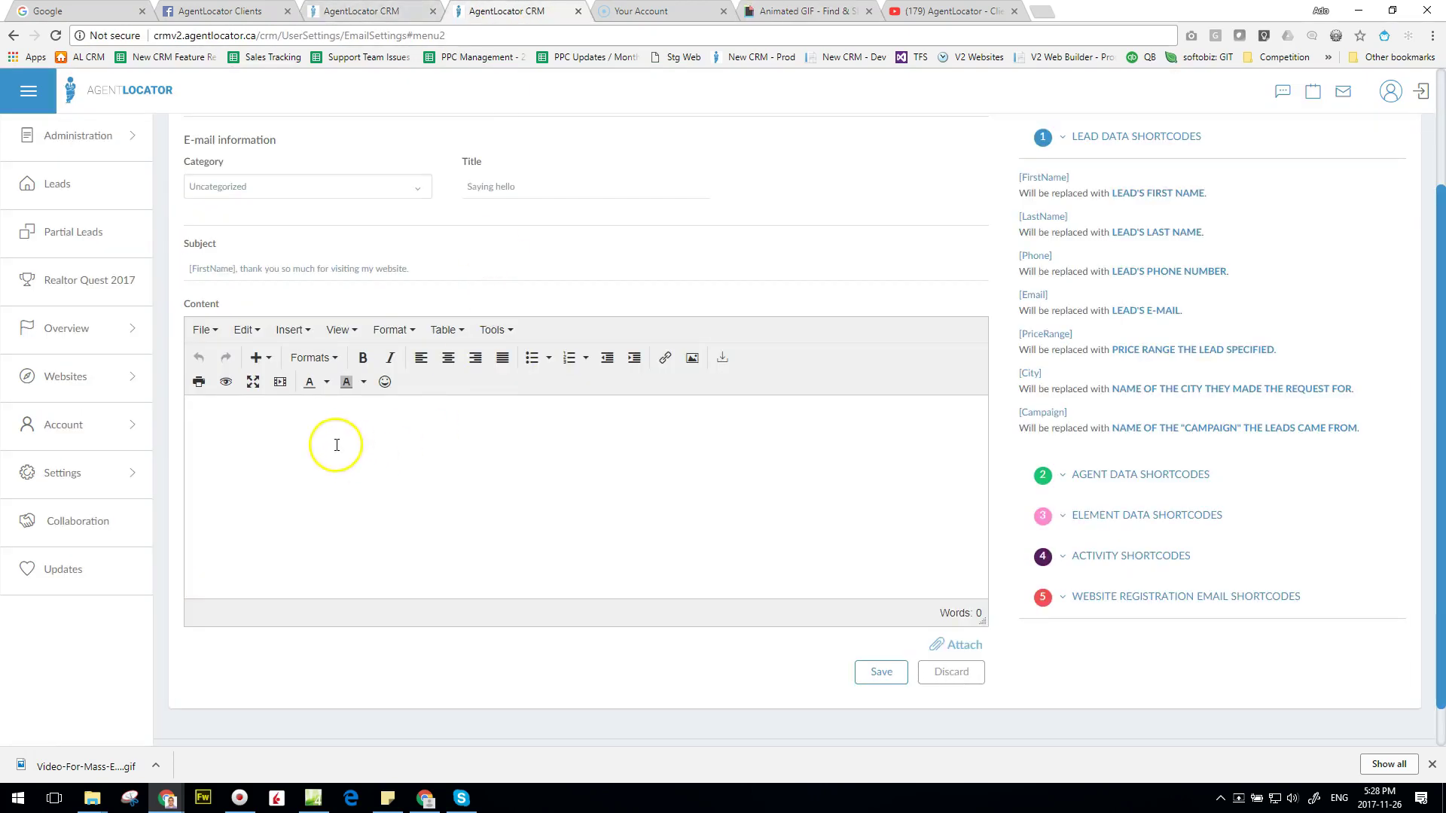
left_click(691, 359)
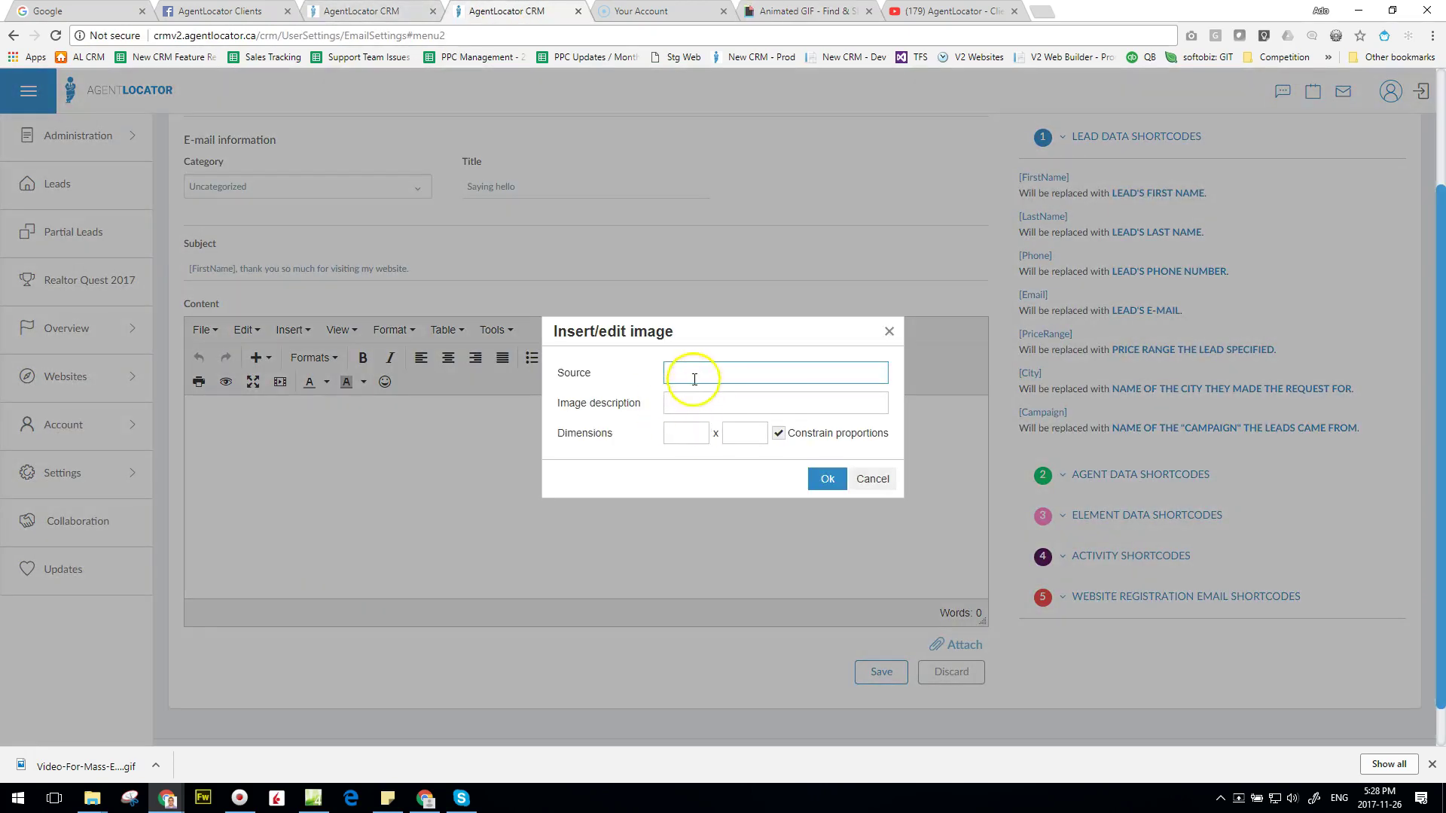
key("ctrl+v")
left_click(831, 479)
- Link the GIF to the copied YouTube testimonial video URL
left_click(911, 9)
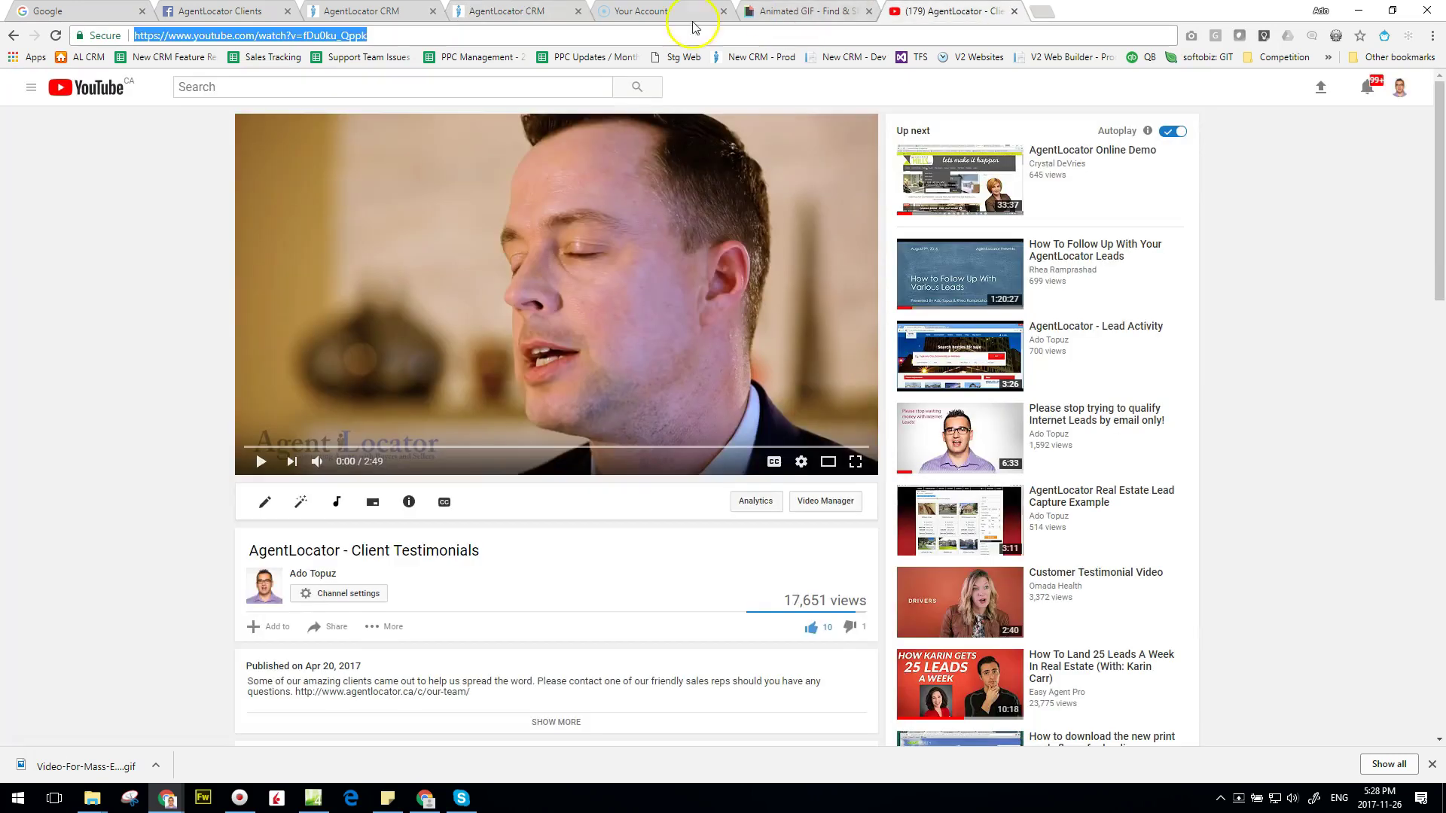
left_click(480, 33)
left_click(387, 14)
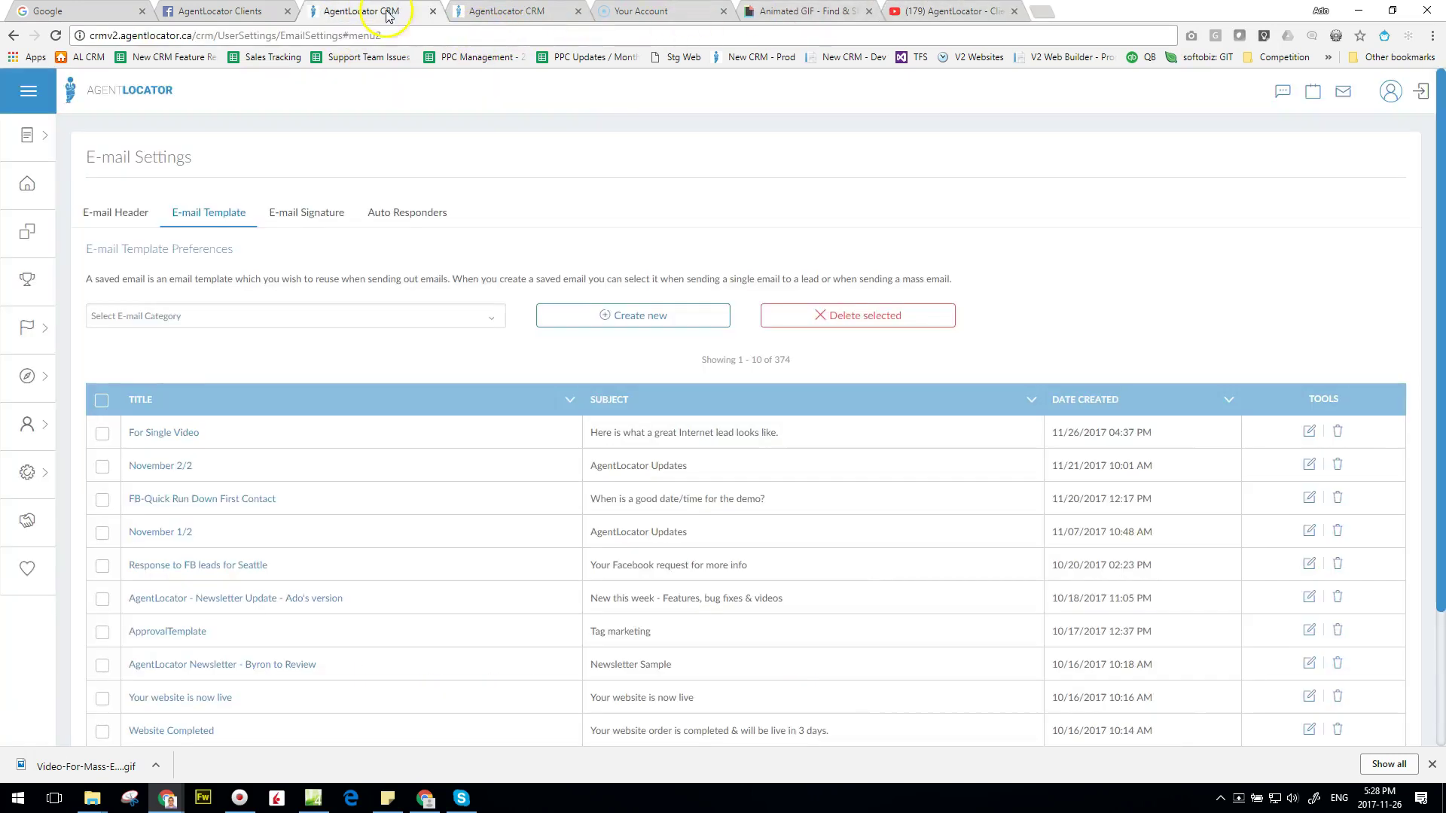
left_click(512, 11)
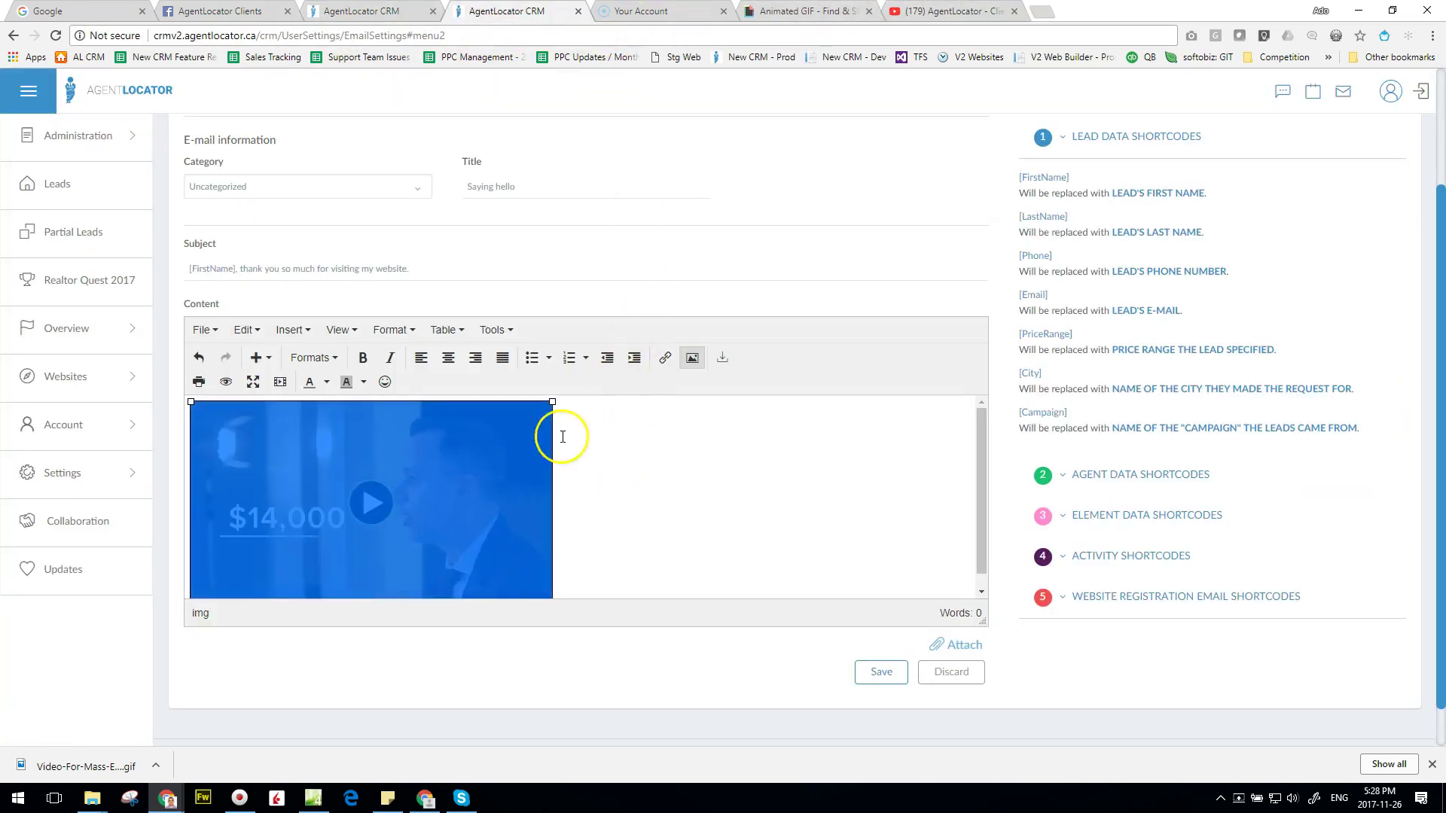
left_click(664, 357)
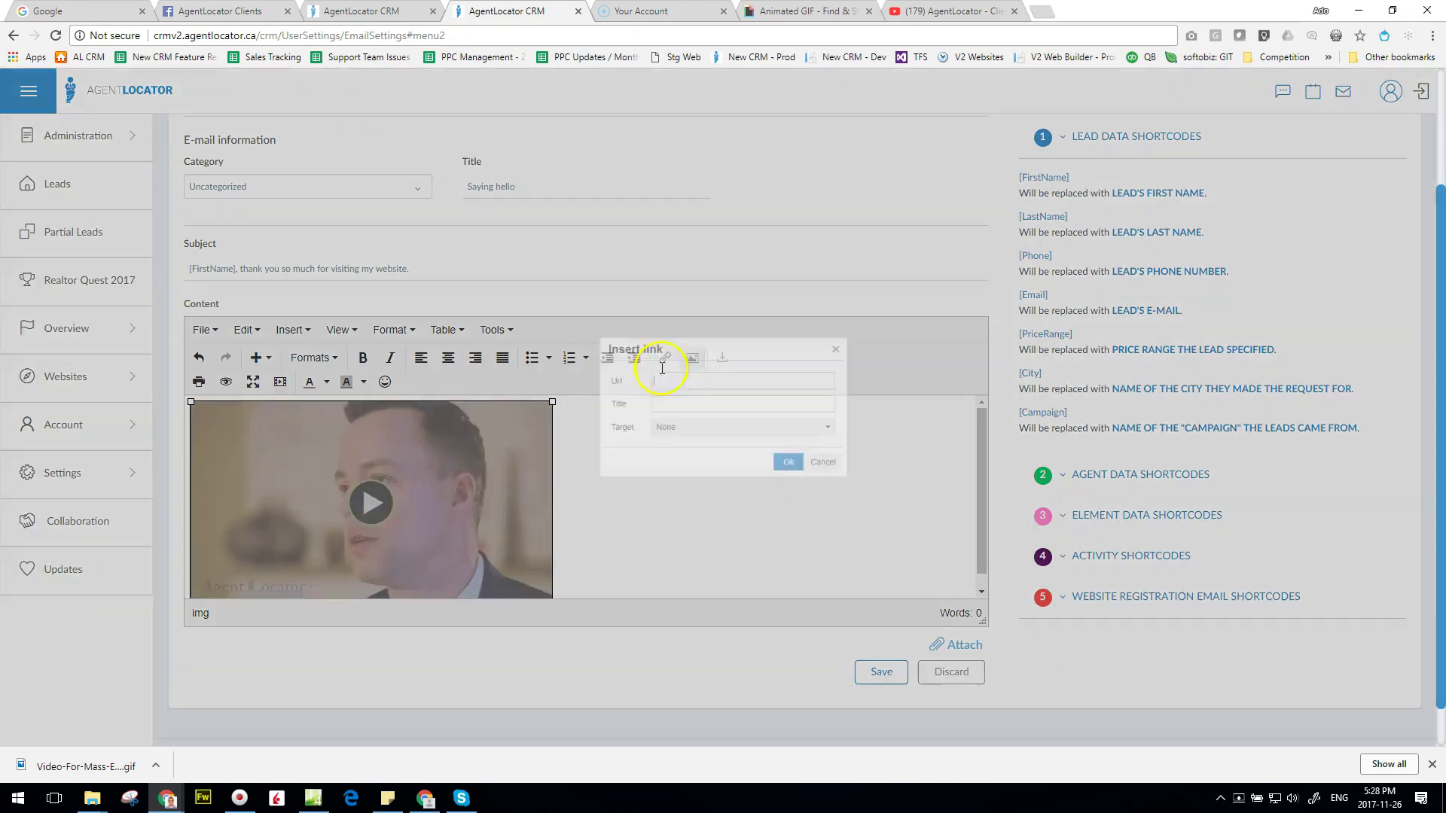
key("ctrl+v")
left_click(808, 479)
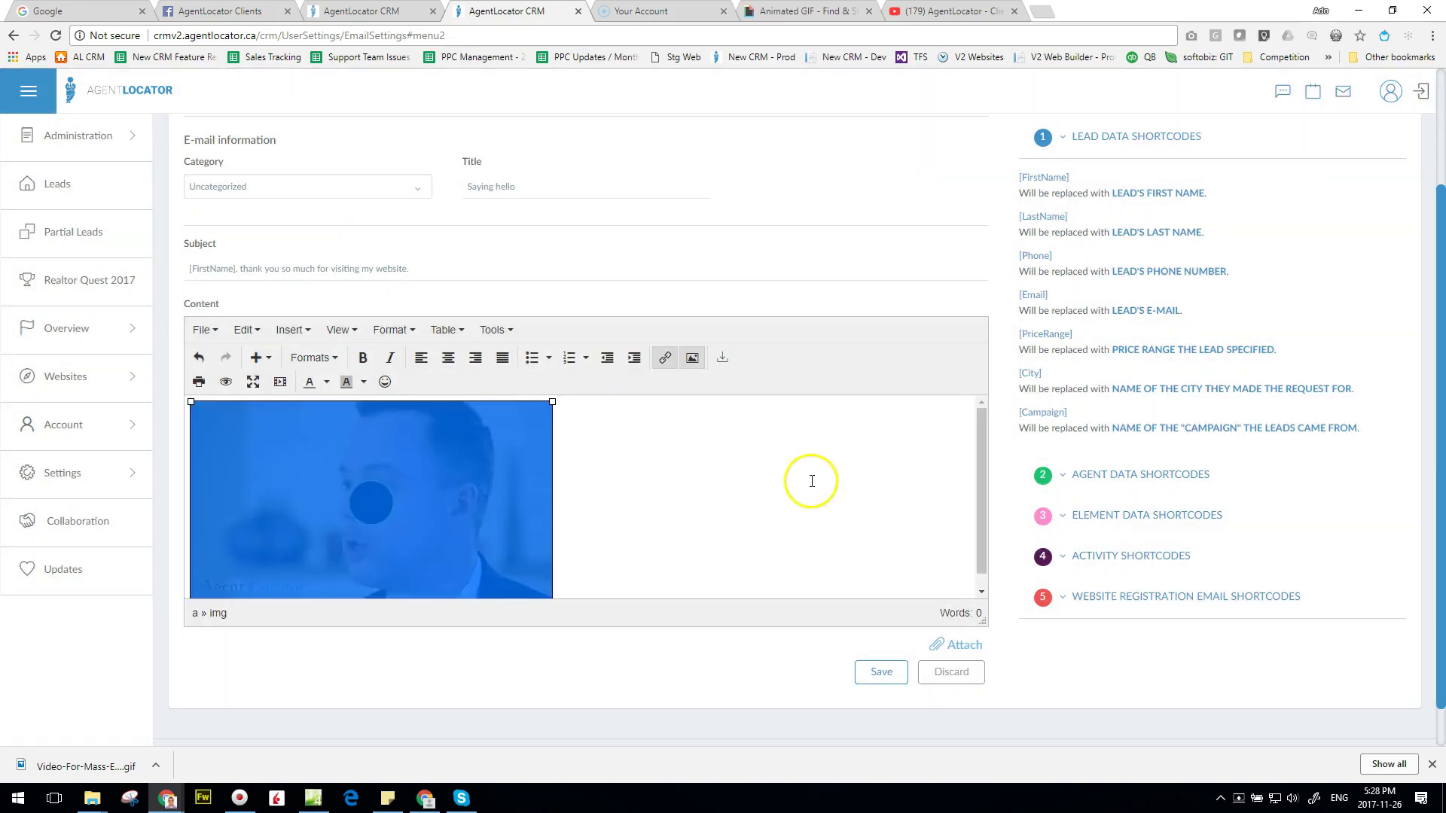
left_click(657, 478)
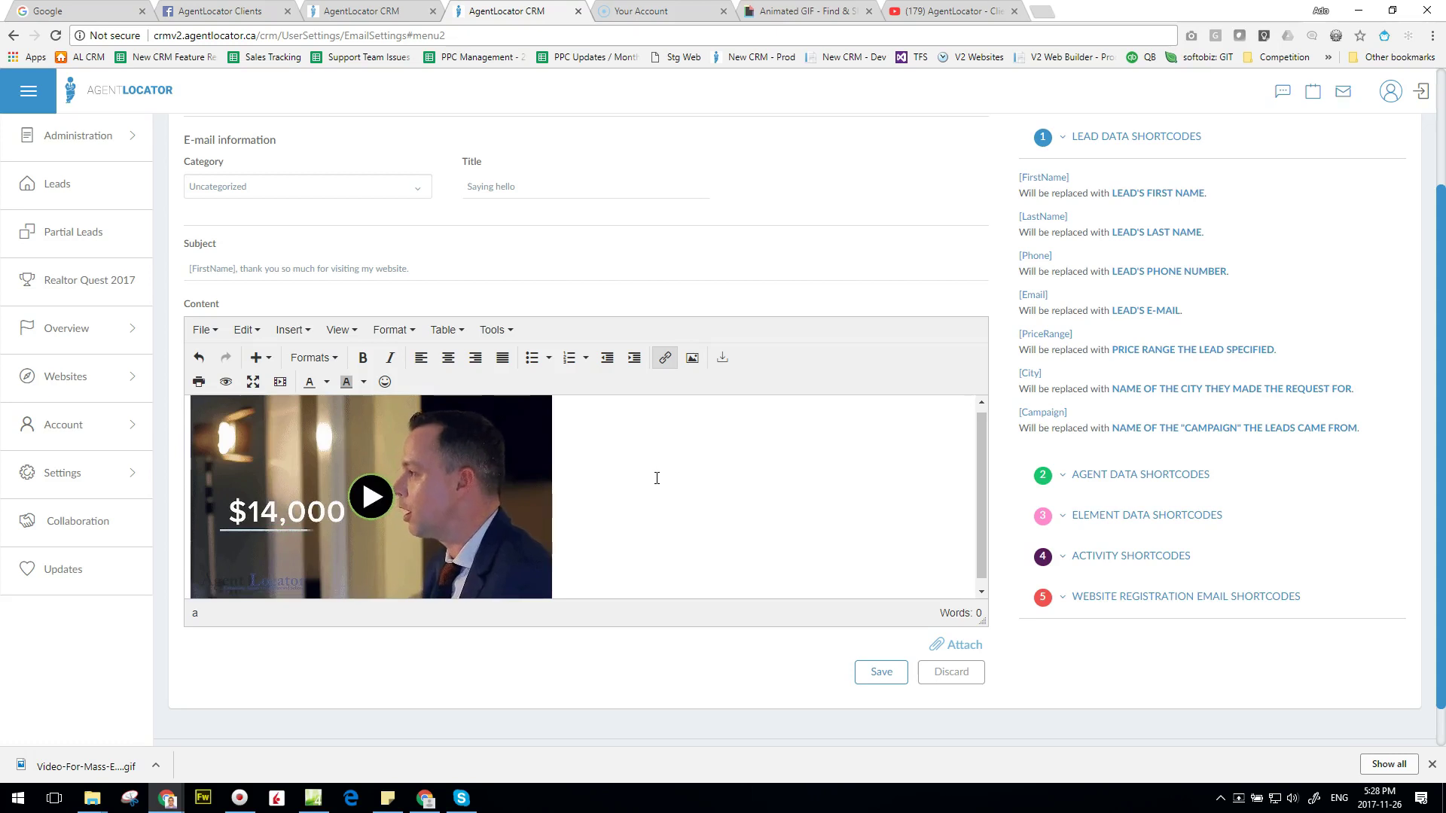
left_click(657, 487)
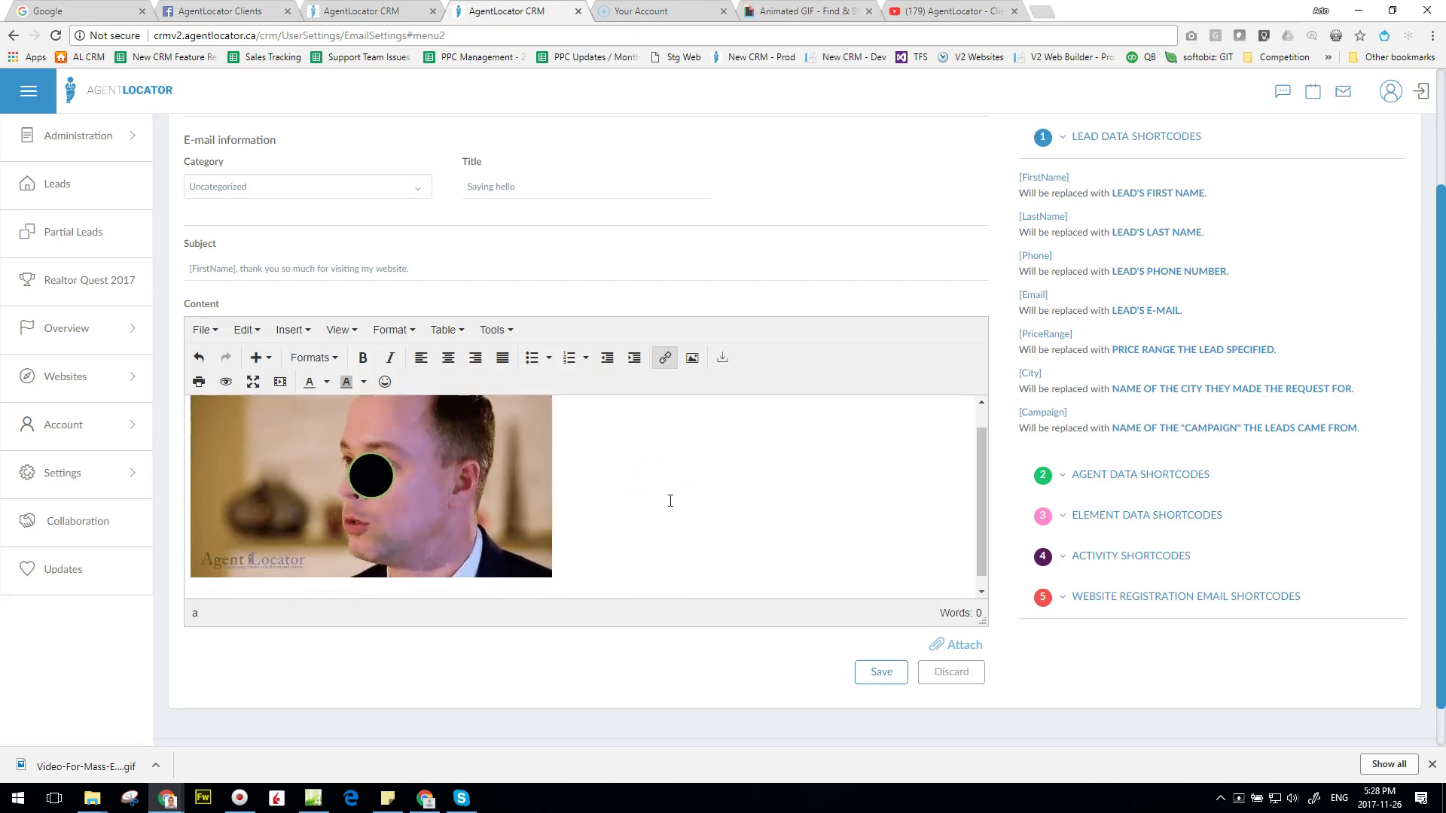
- Add a [Signature] line below the GIF and 'Hi there [FirstName],' above it
key("Return")
type("[Signat")
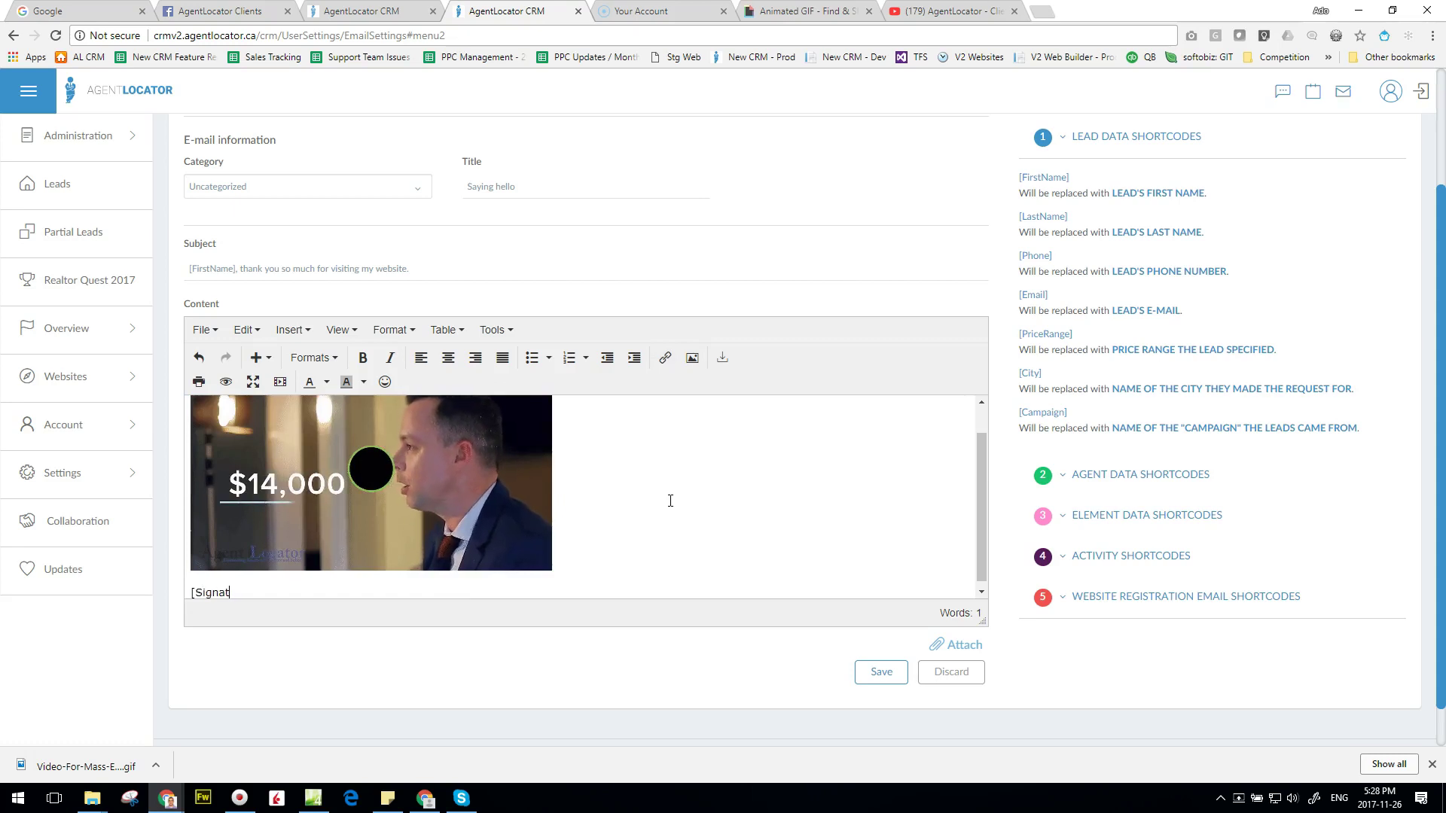
type("ure]")
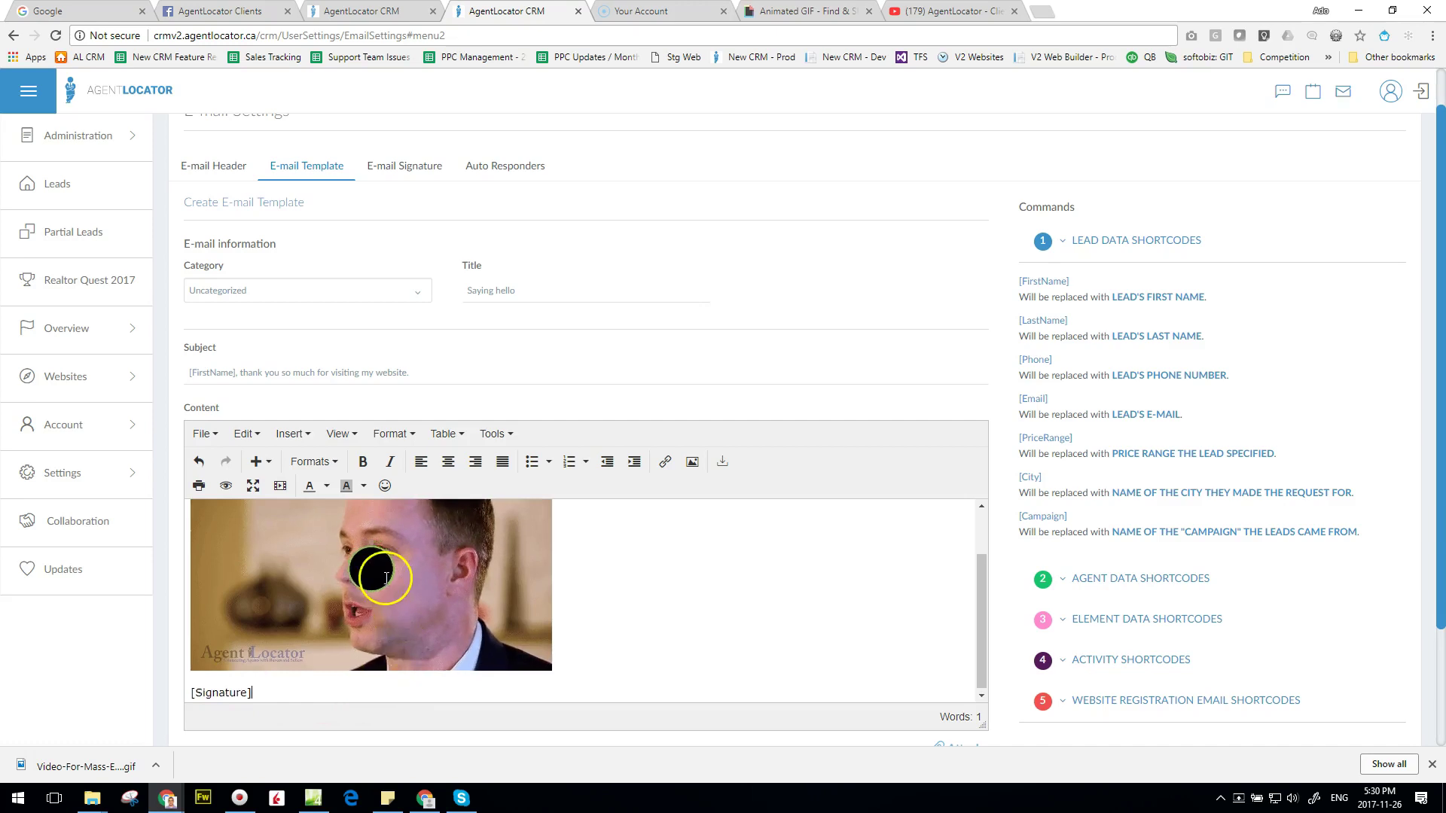
scroll(377, 581, "up", 2)
left_click(257, 517)
type("H")
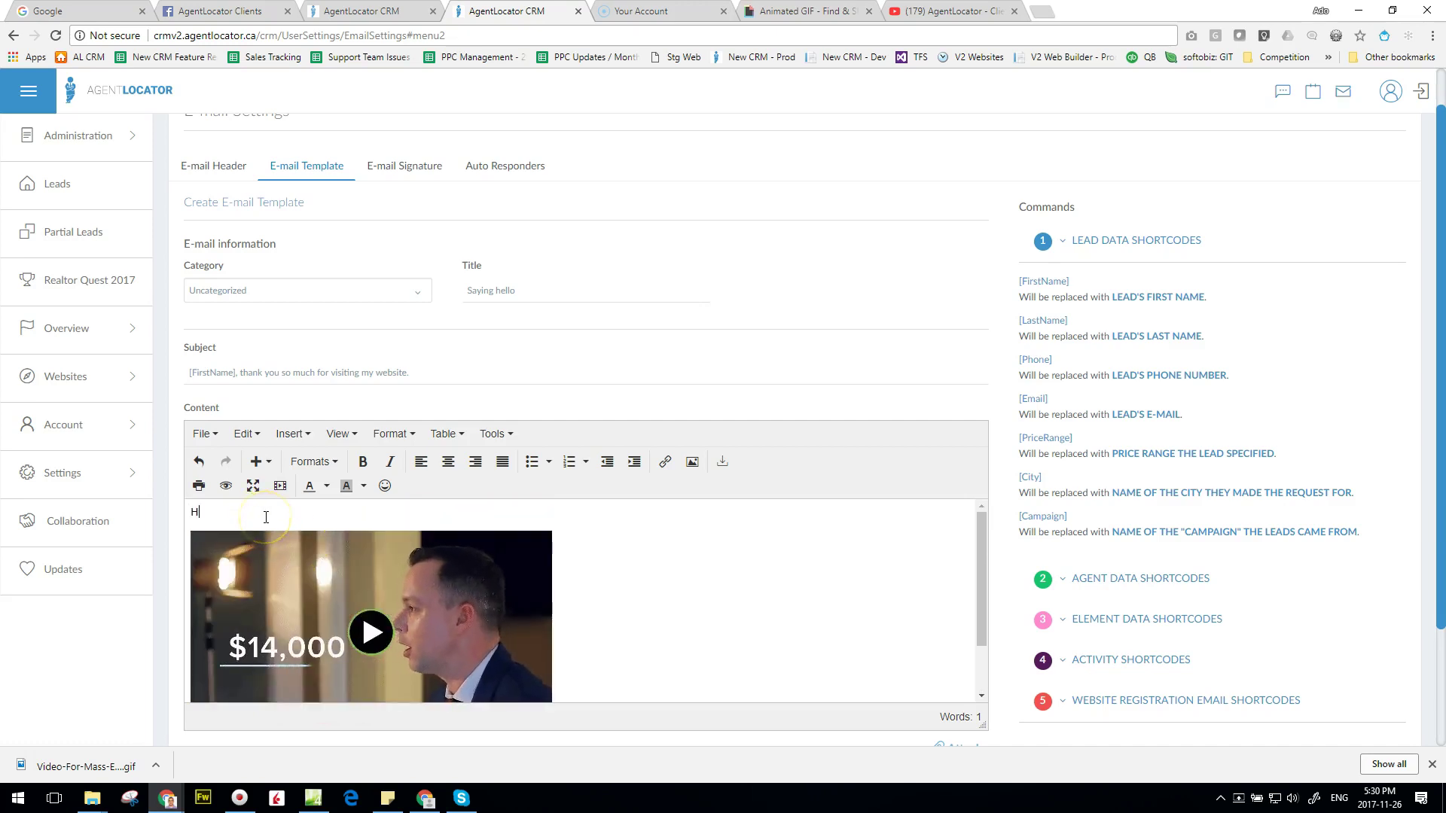
type("i there [Firs")
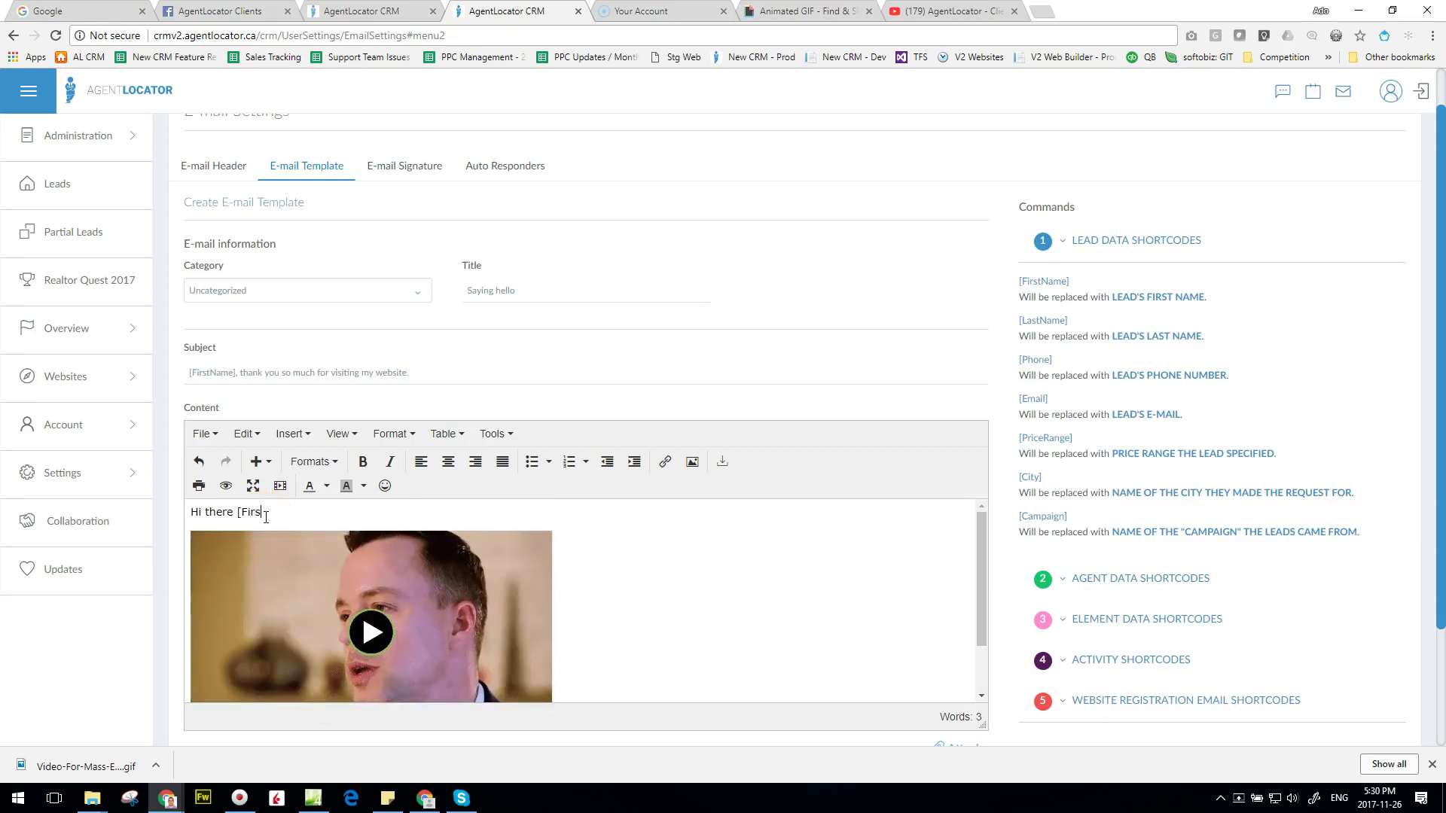
type("tName")
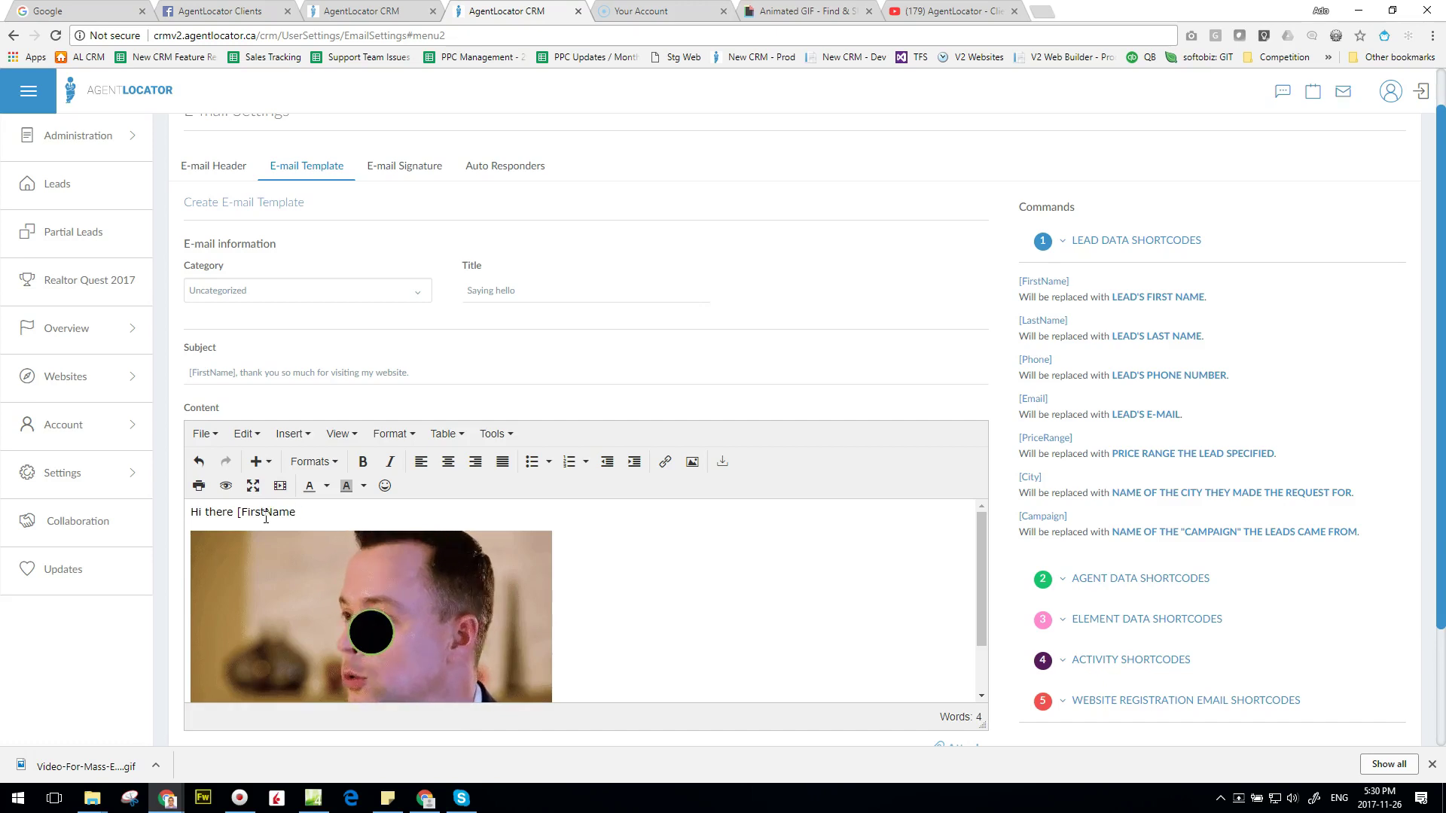
type("],")
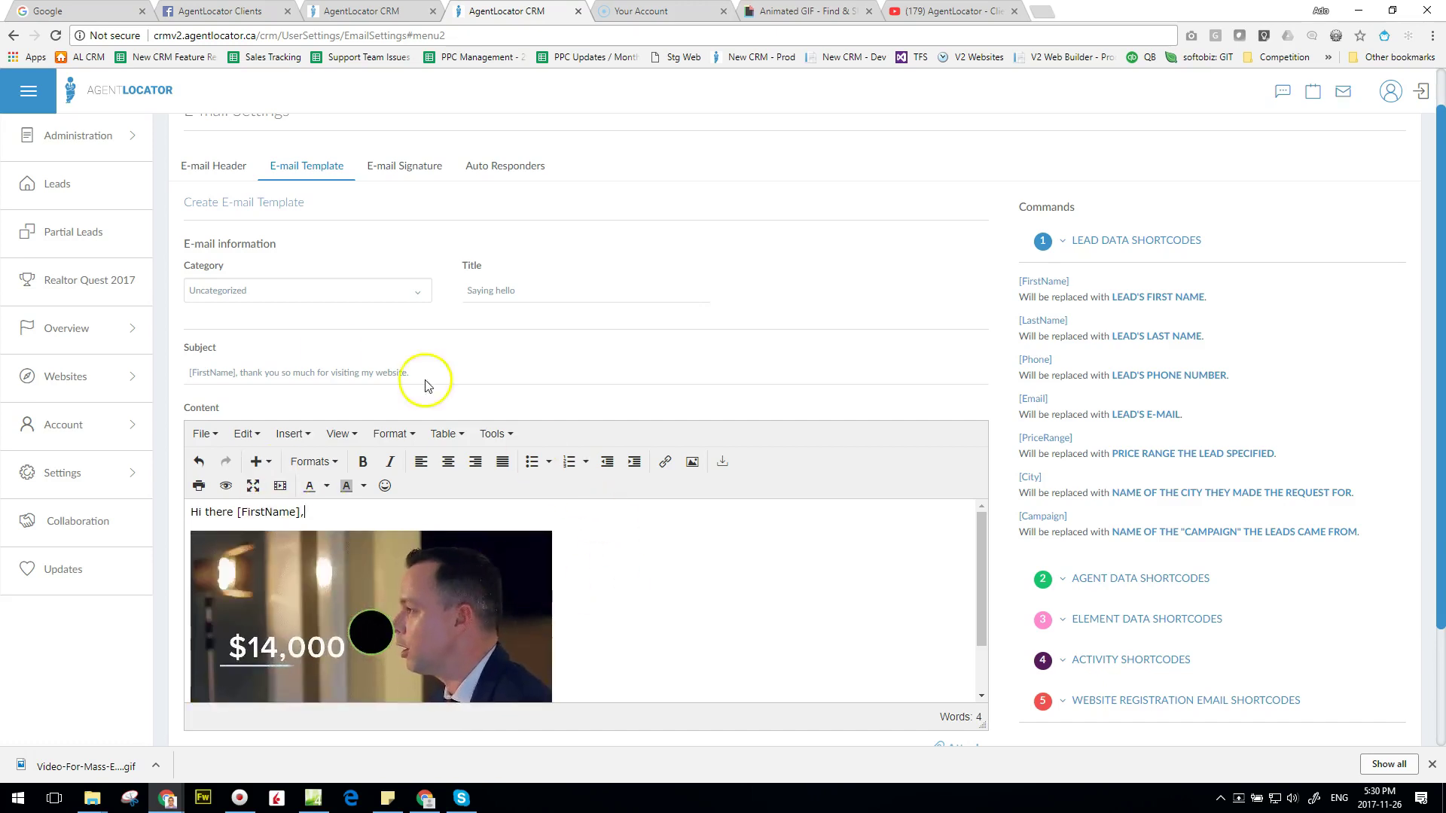
- Save the 'Saying hello' e-mail template
scroll(703, 571, "down", 3)
scroll(984, 710, "down", 3)
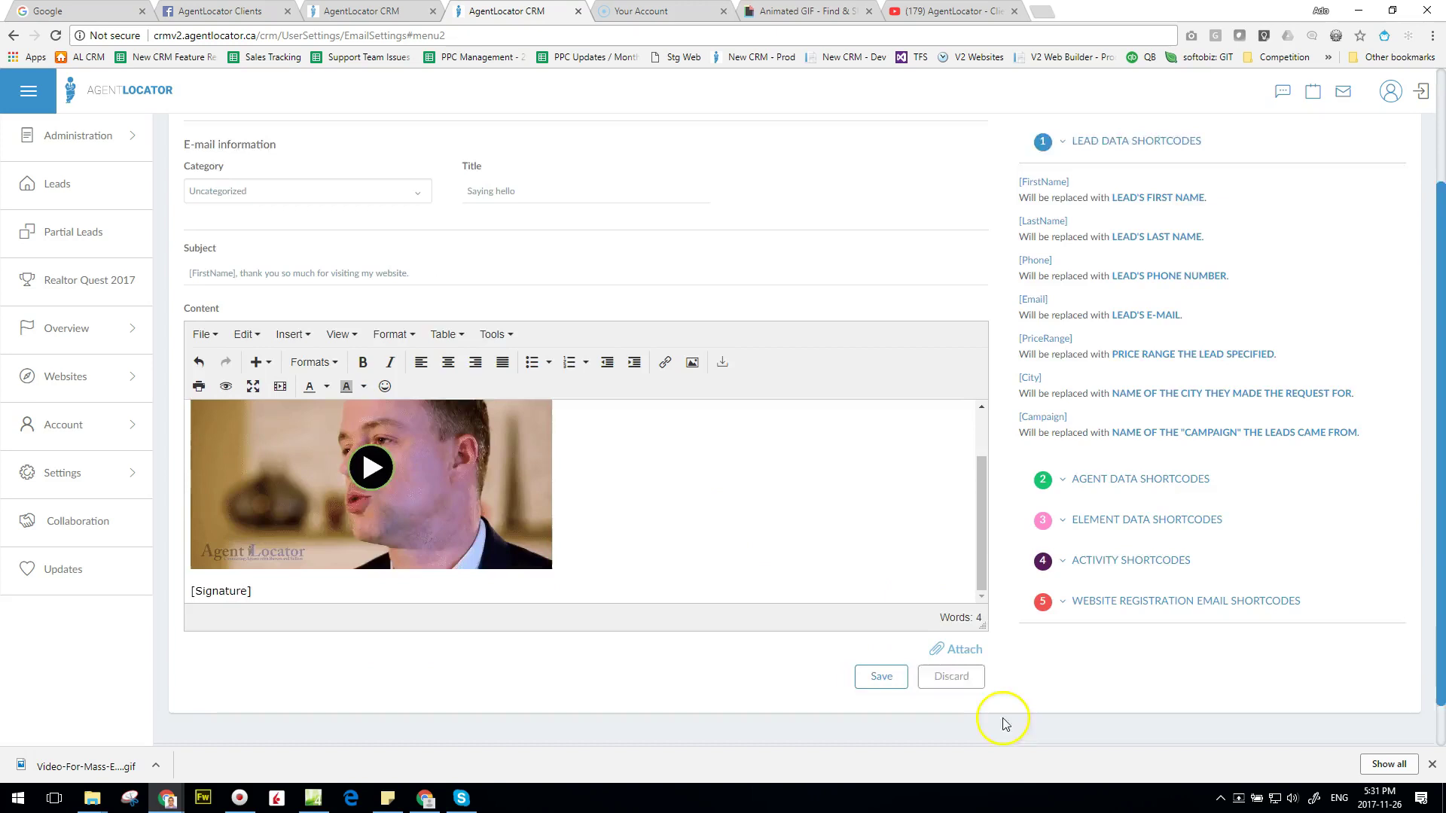
left_click(881, 626)
- Start an e-mail to the top lead using the 'Saying hello' template
left_click(128, 90)
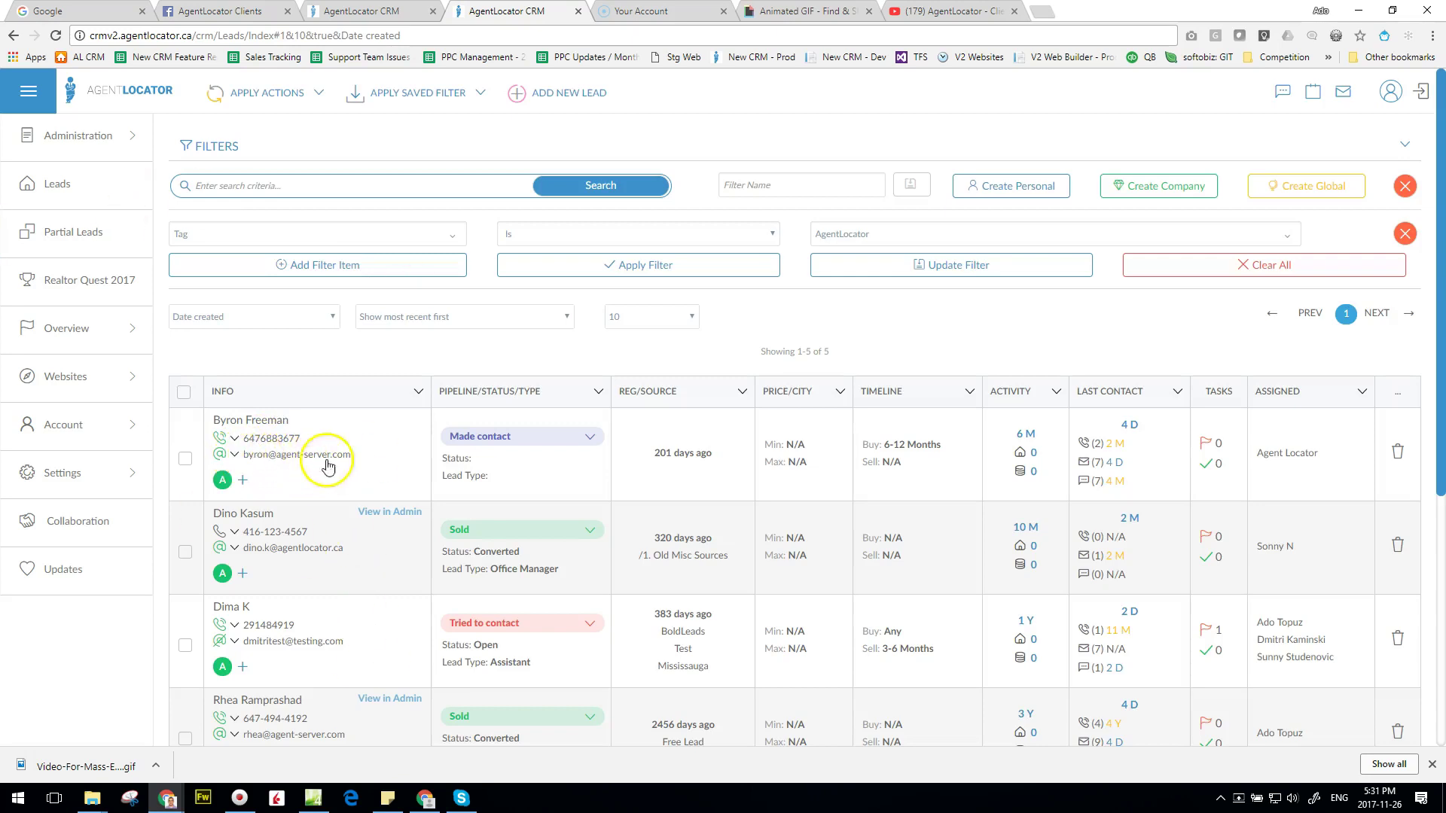
left_click(297, 455)
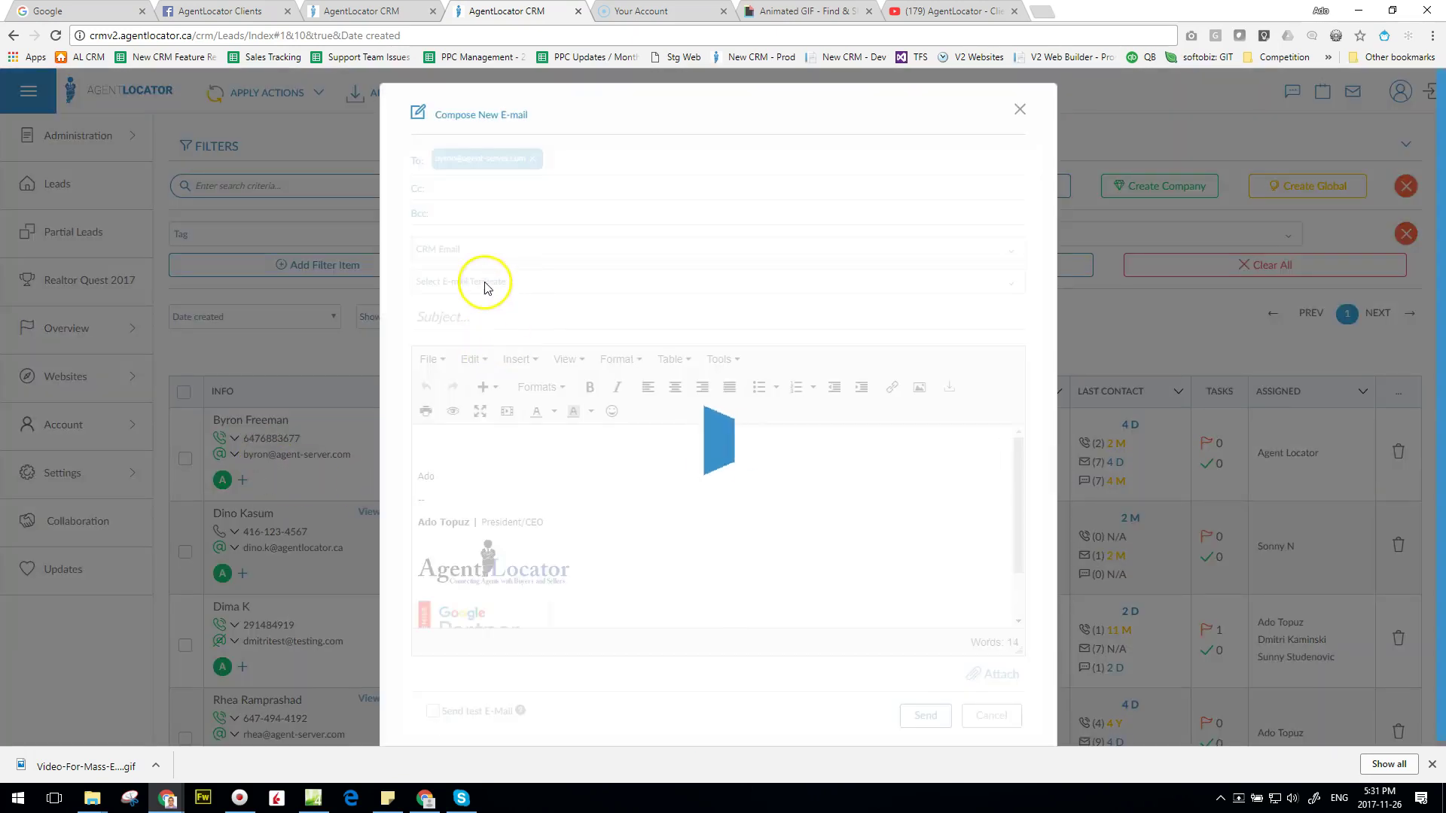
left_click(494, 291)
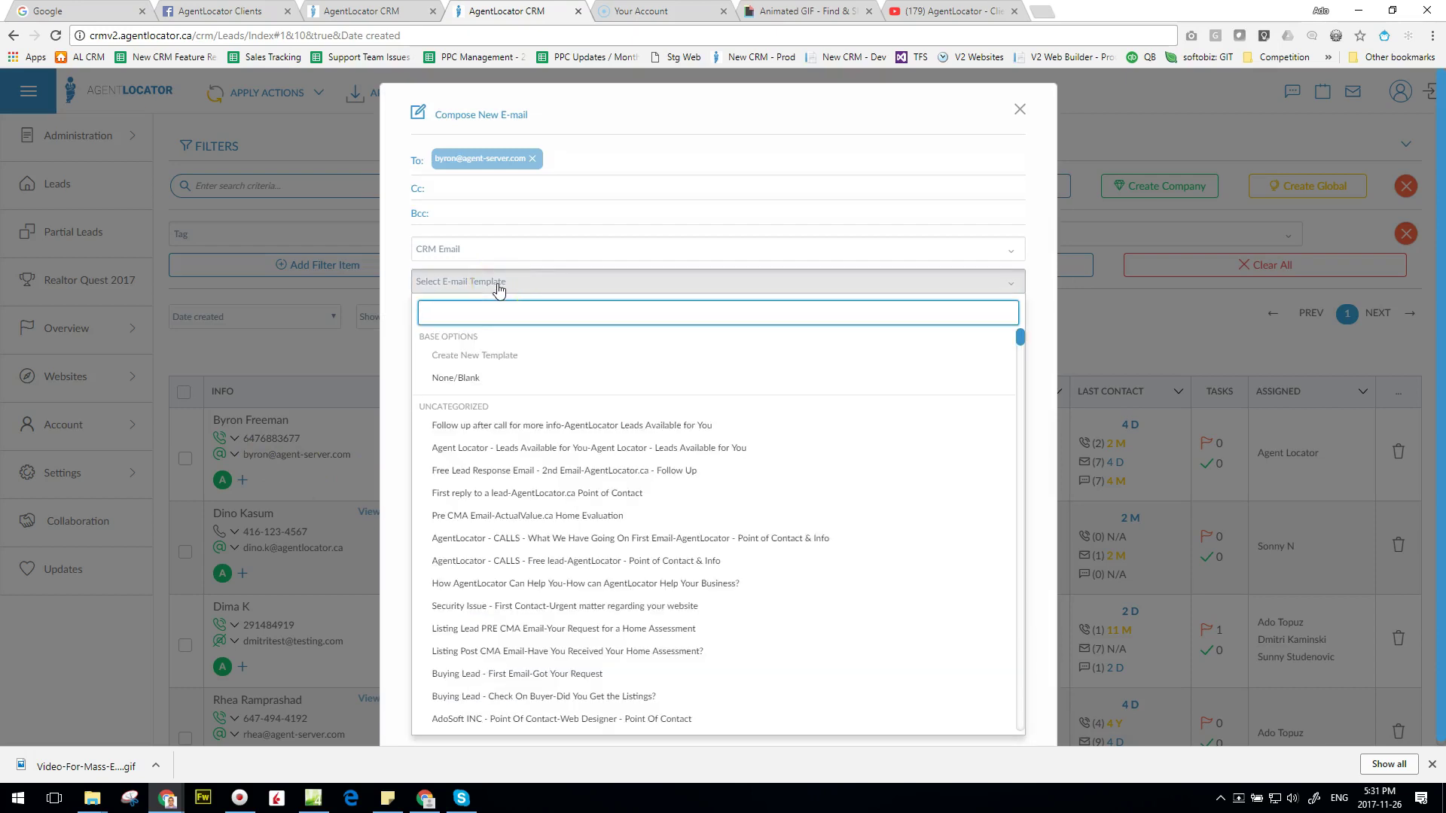
type("say")
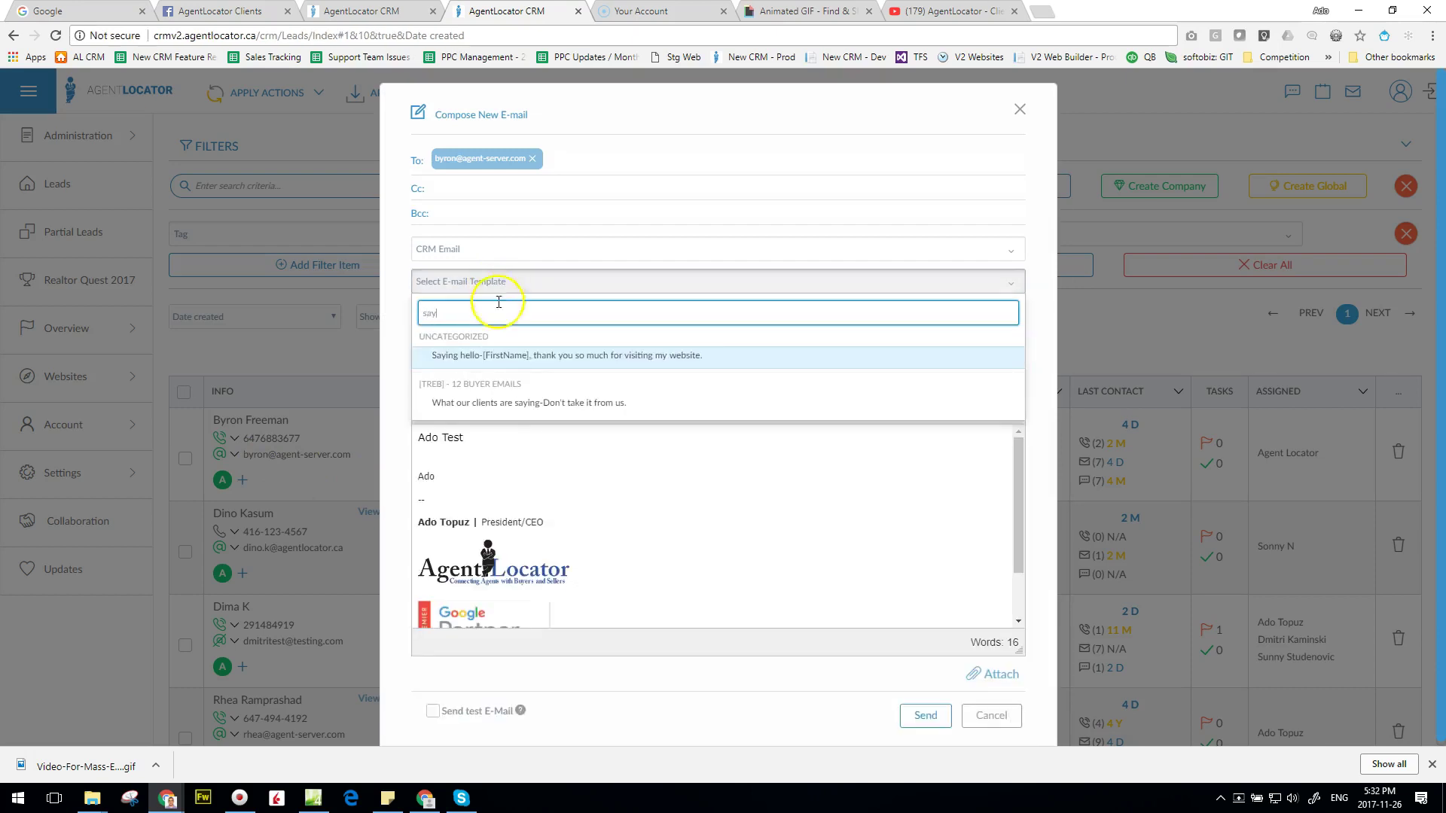
left_click(517, 355)
- Review the filled-in e-mail body with the lead's first name and GIF
left_click(811, 445)
scroll(897, 522, "down", 5)
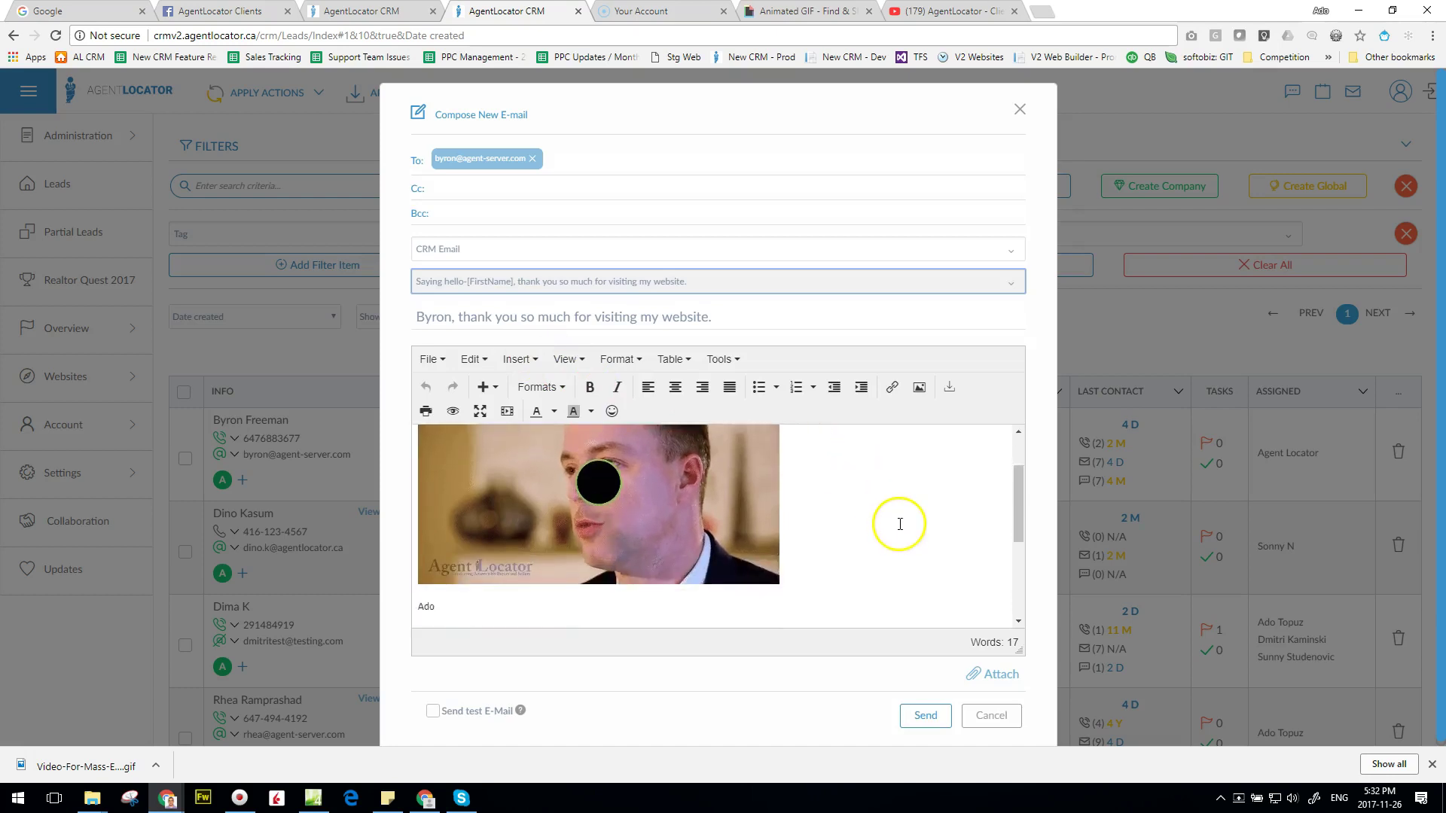
scroll(891, 522, "up", 5)
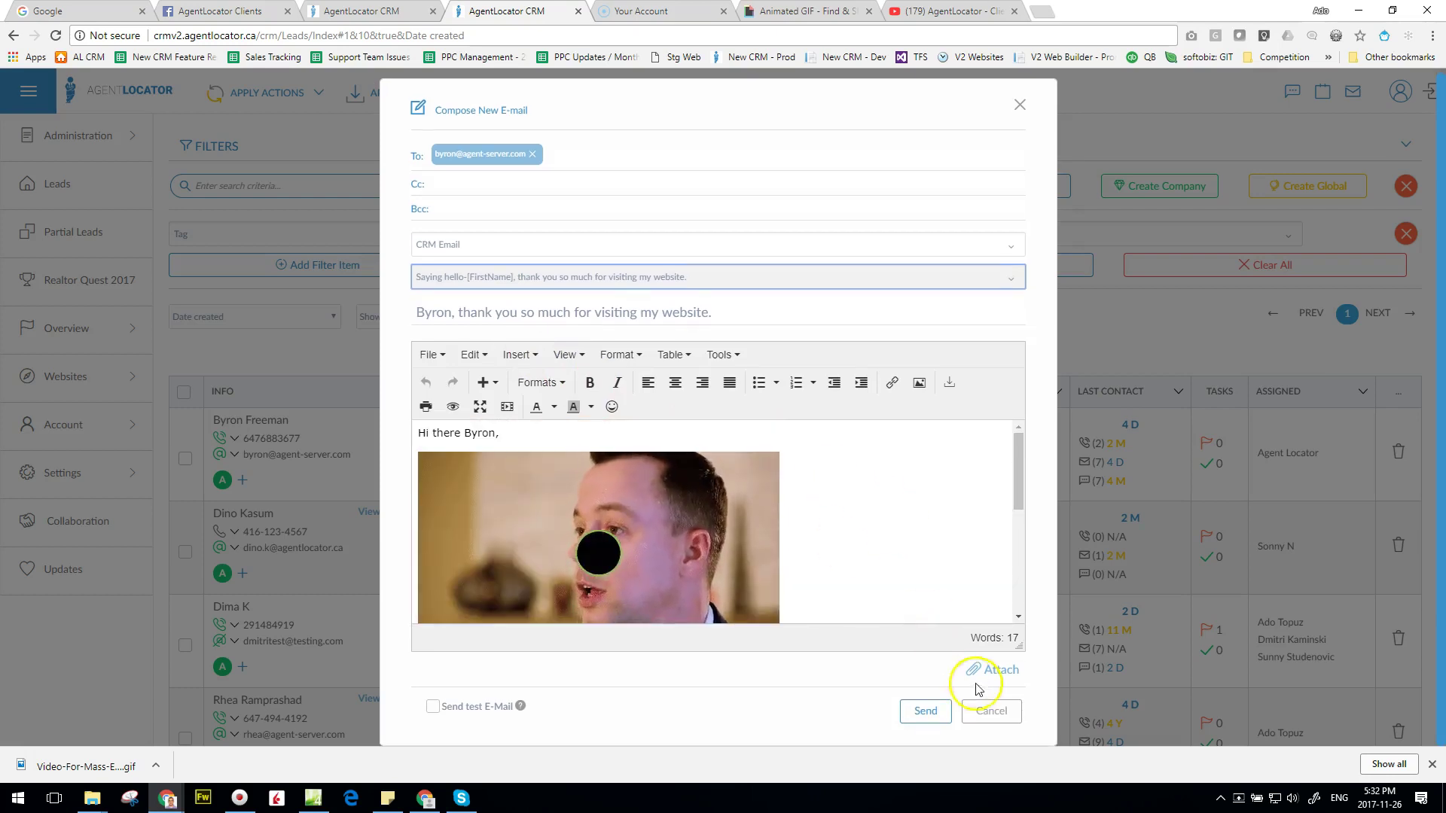
scroll(865, 588, "down", 5)
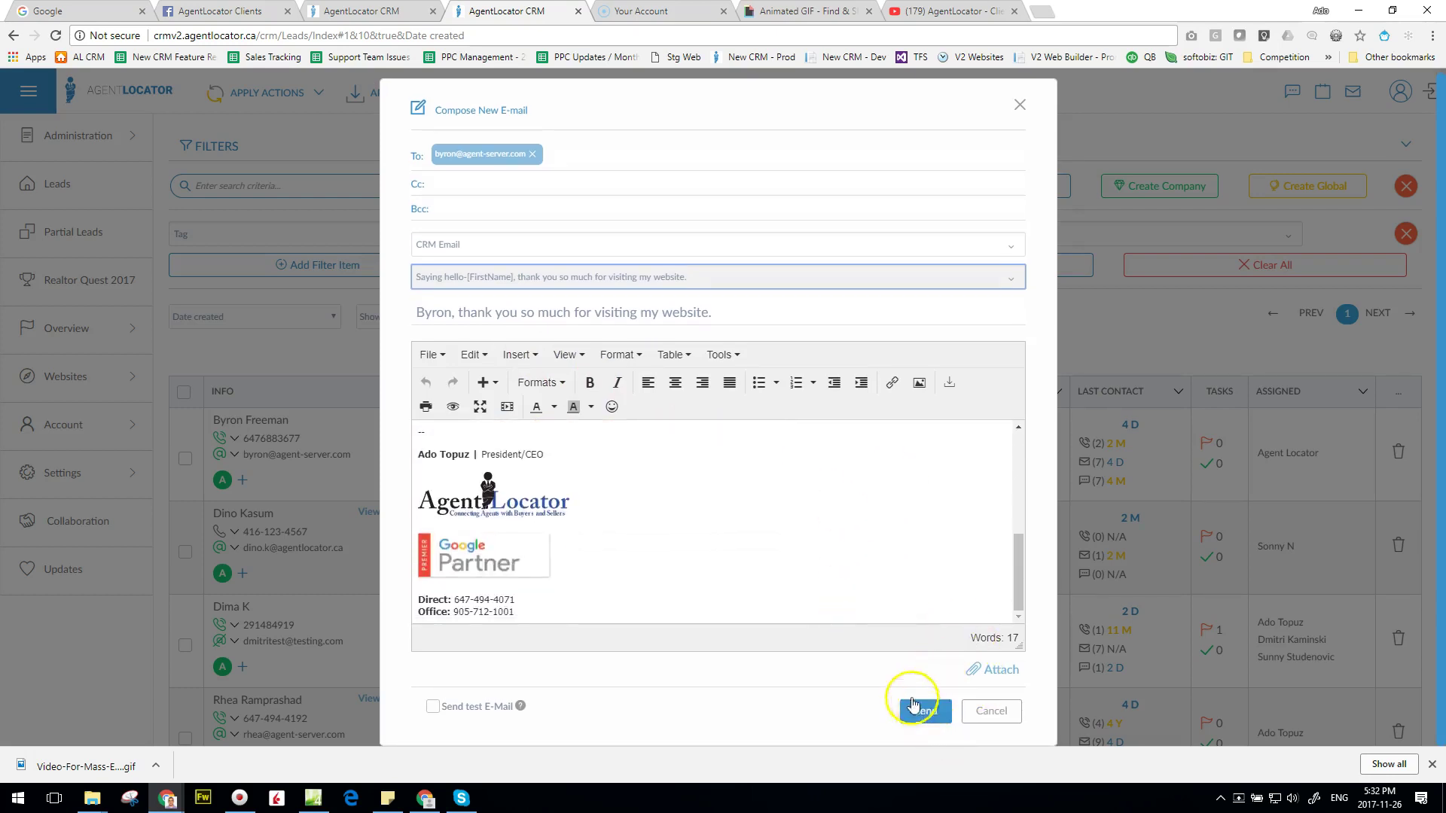